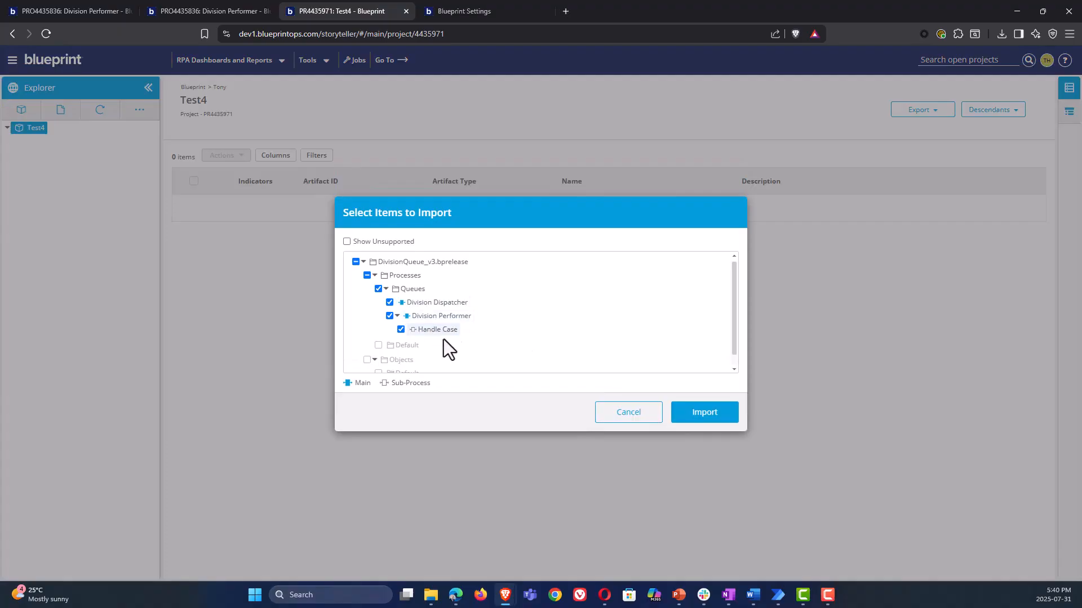
# Import the Division Dispatcher, Division Performer and Handle Case processes from DivisionQueue_v3.bprelease into the Test4 project
pyautogui.click(672, 411)
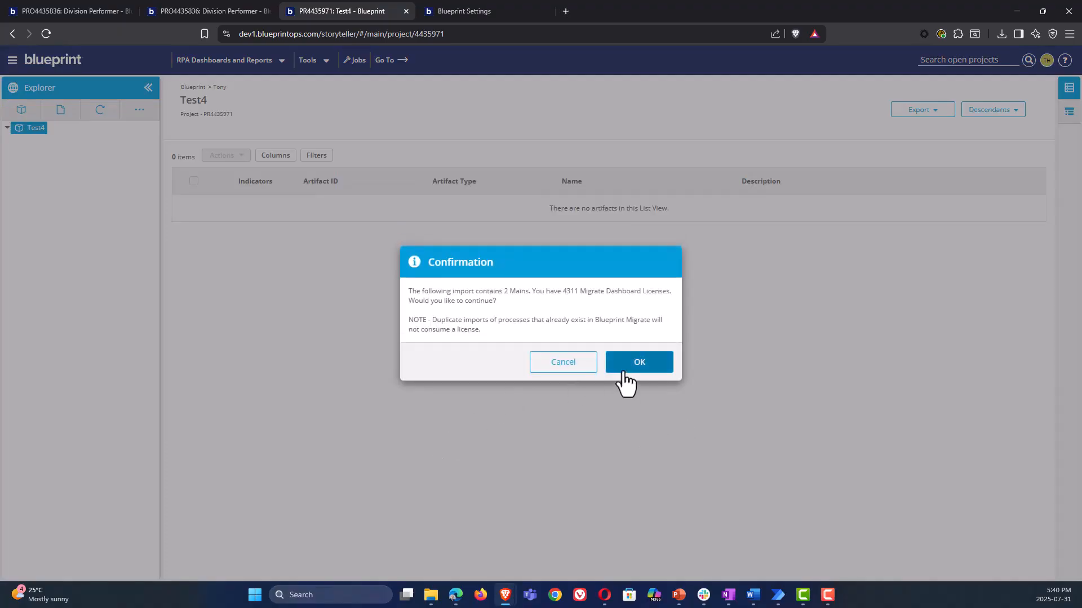
pyautogui.click(620, 367)
pyautogui.click(633, 351)
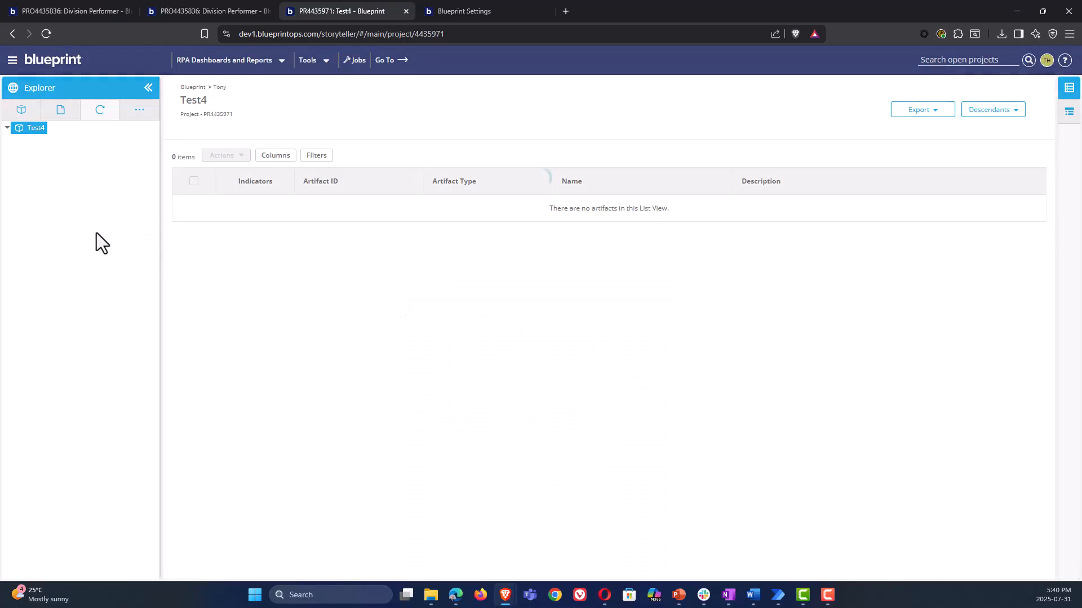
# Open the Division Performer process from the DivisionQueue_v3 Queues folder and activate it
pyautogui.click(18, 142)
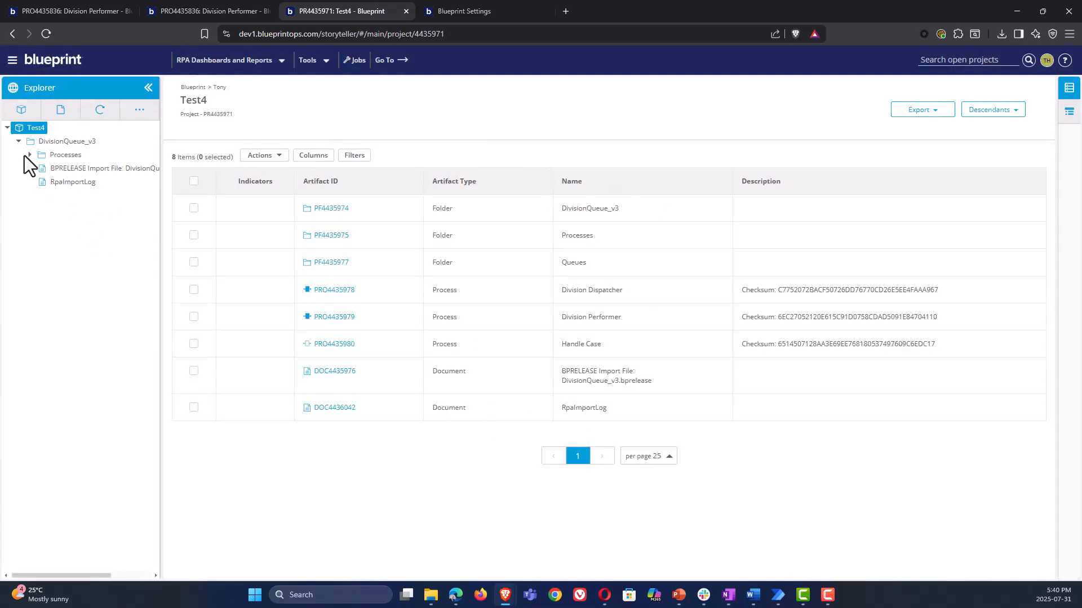
pyautogui.click(29, 155)
pyautogui.click(41, 168)
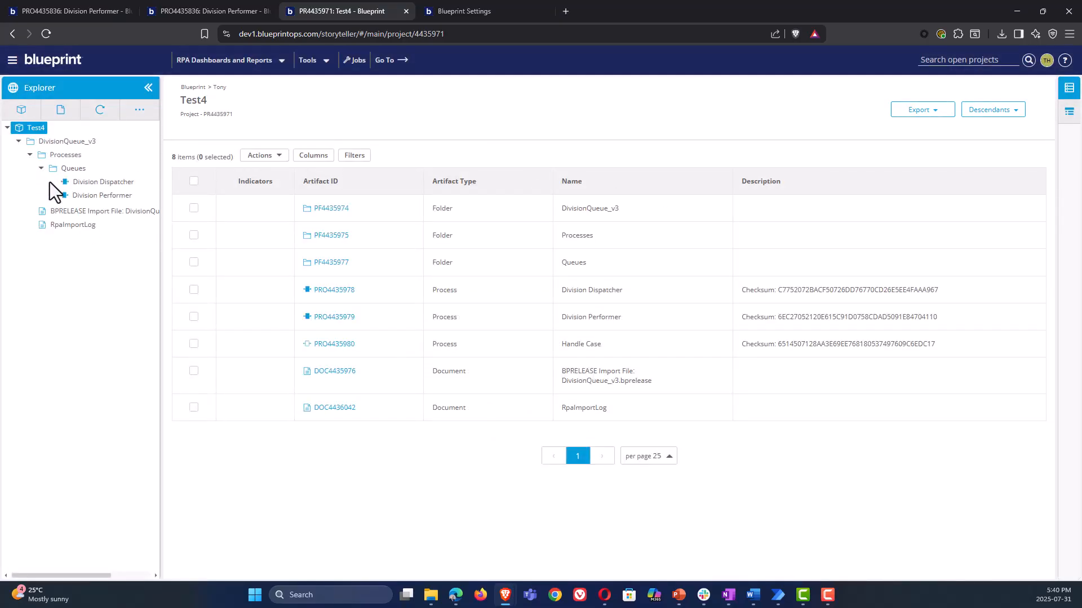
pyautogui.click(52, 195)
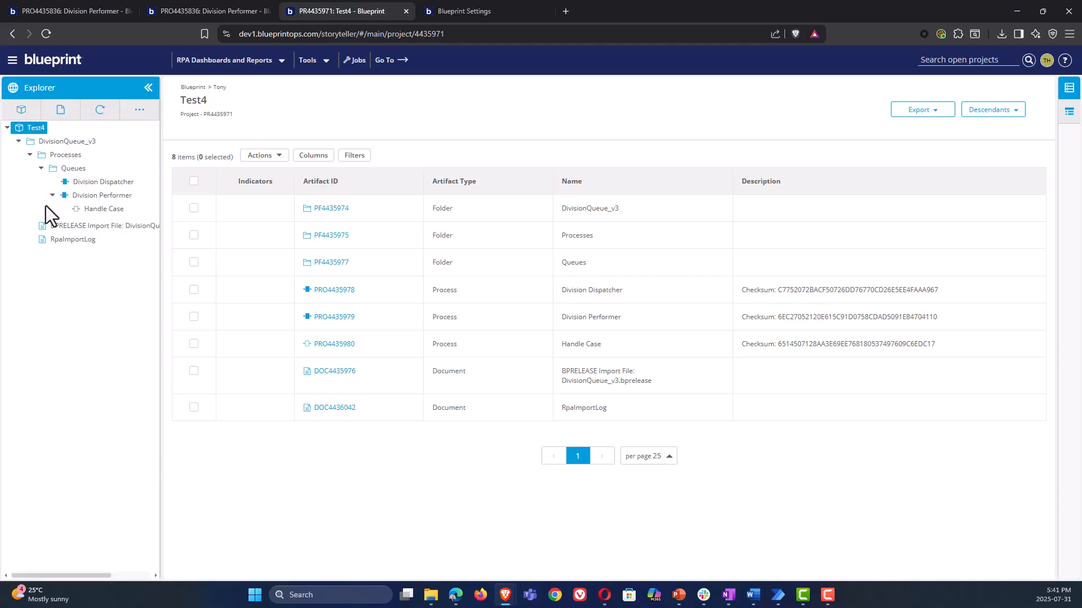
pyautogui.click(108, 197)
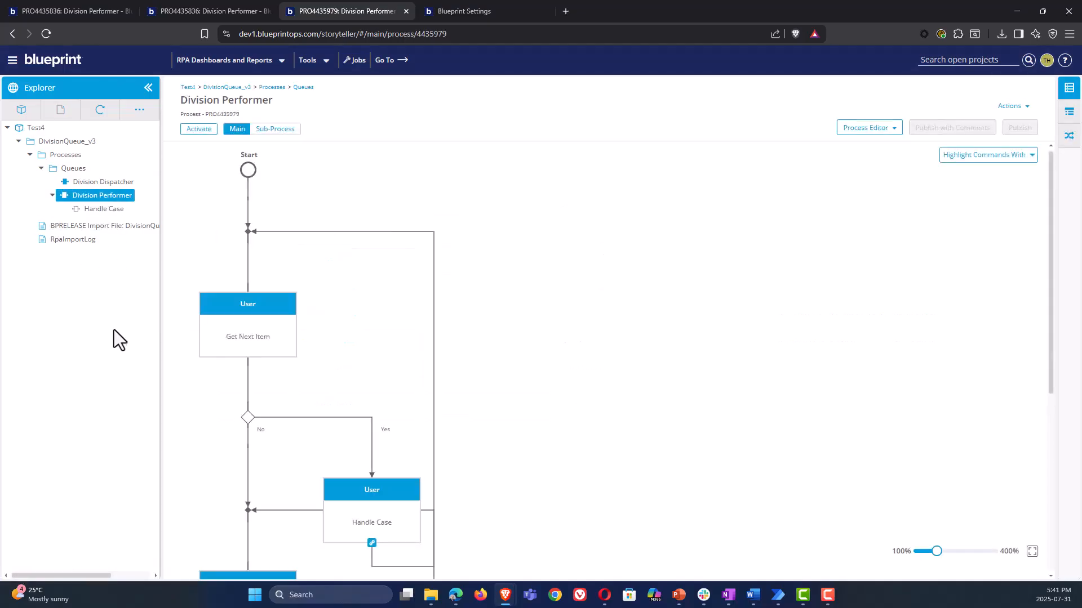
pyautogui.click(189, 128)
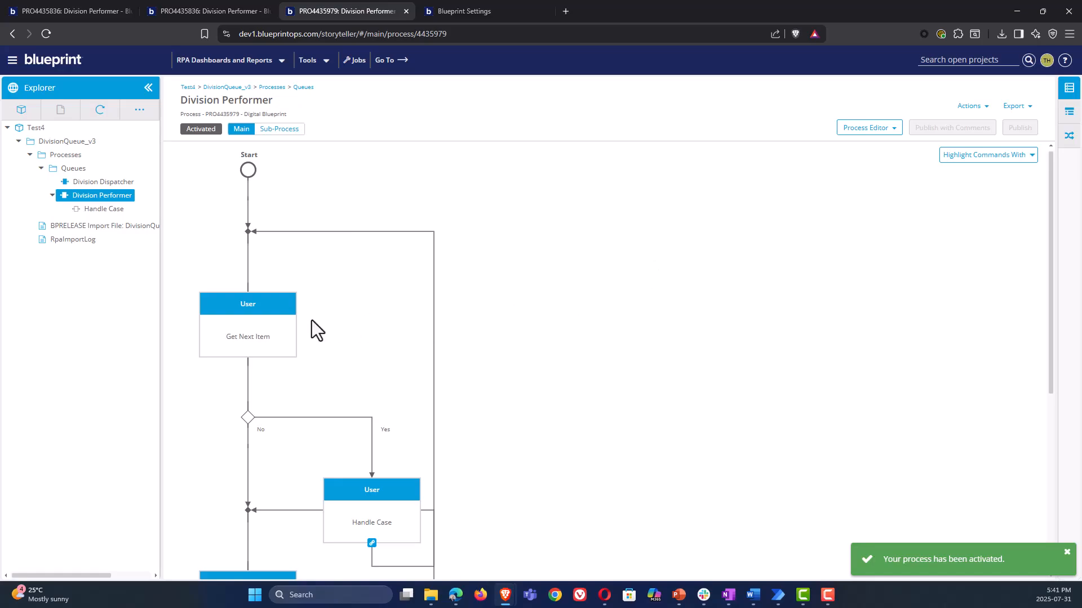
# Examine the Common Object Model details of the Get Next Item action in Division Performer
pyautogui.click(267, 336)
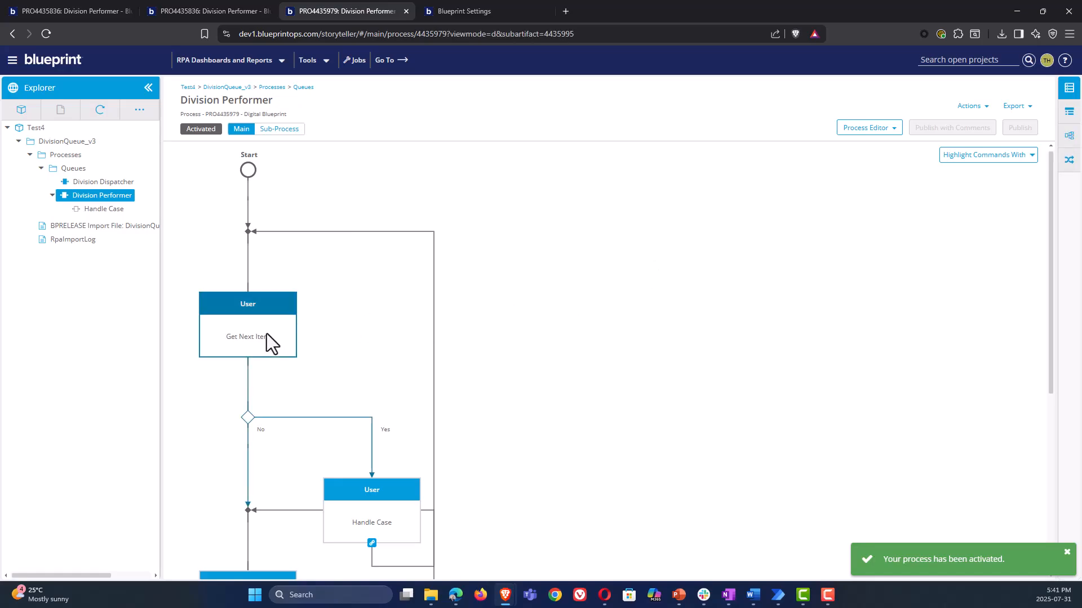
pyautogui.click(1064, 146)
pyautogui.moveTo(918, 356); pyautogui.dragTo(791, 357)
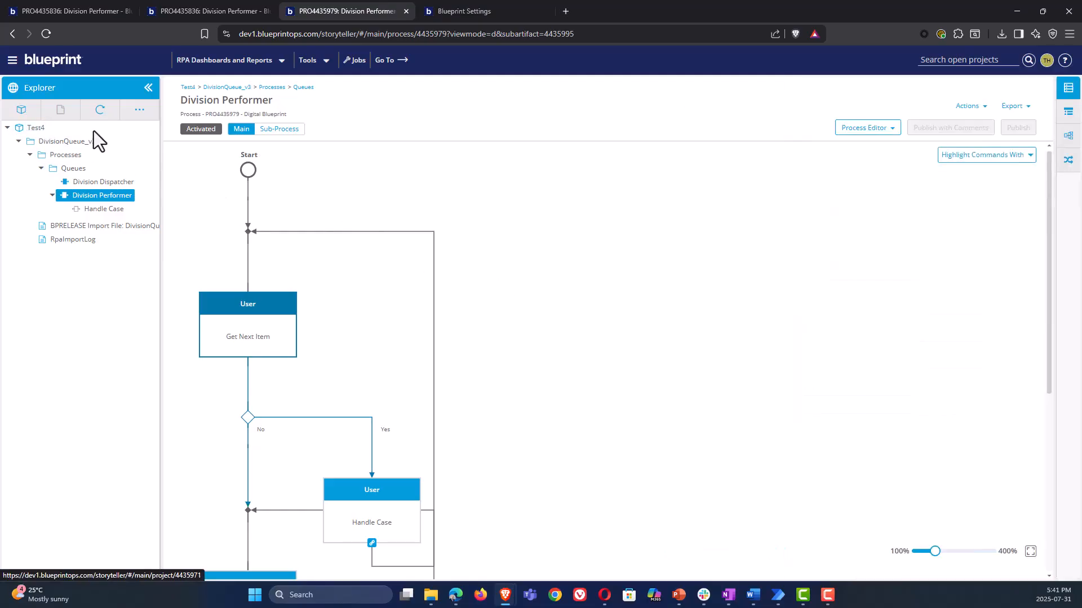
# Open the conversion rules and change the rule scope to the Test4 project
pyautogui.click(314, 67)
pyautogui.click(312, 83)
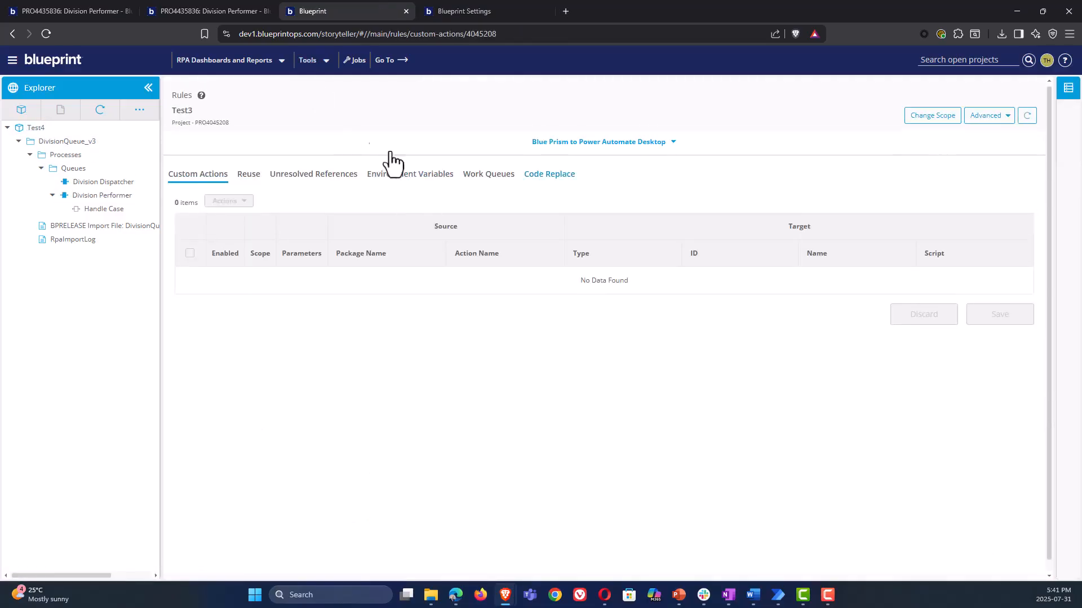
pyautogui.click(930, 133)
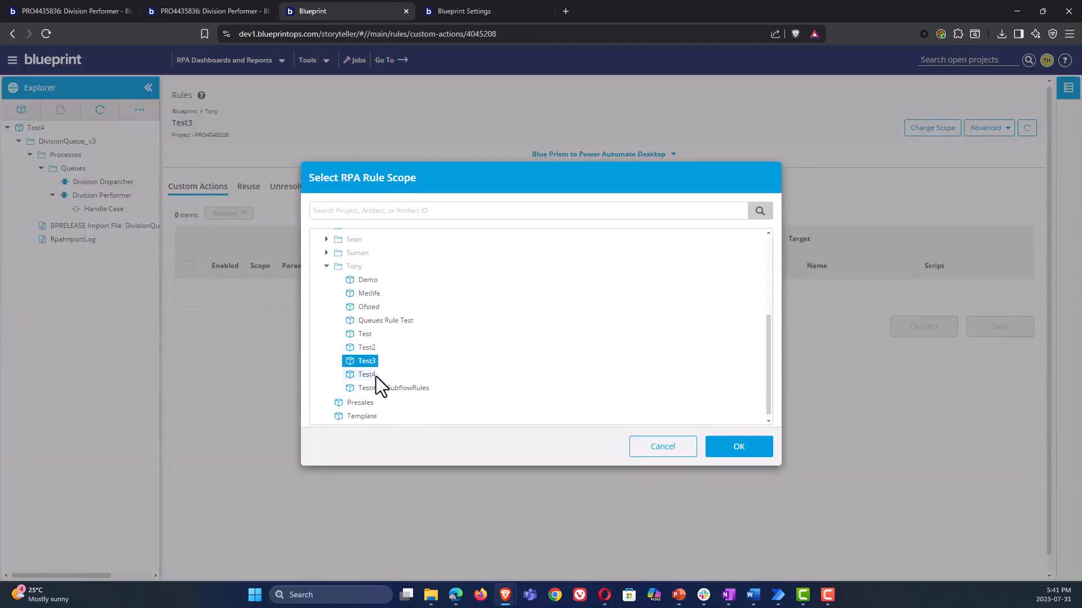
pyautogui.click(376, 376)
pyautogui.click(738, 448)
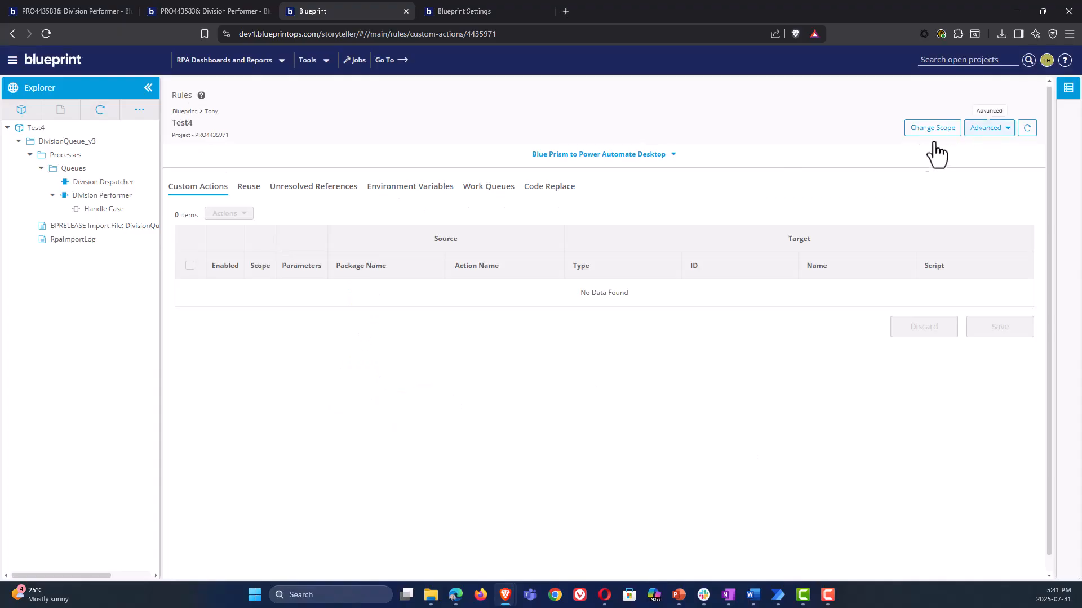
# Delete all existing Blue Prism to Power Automate Desktop rules for Test4
pyautogui.click(983, 129)
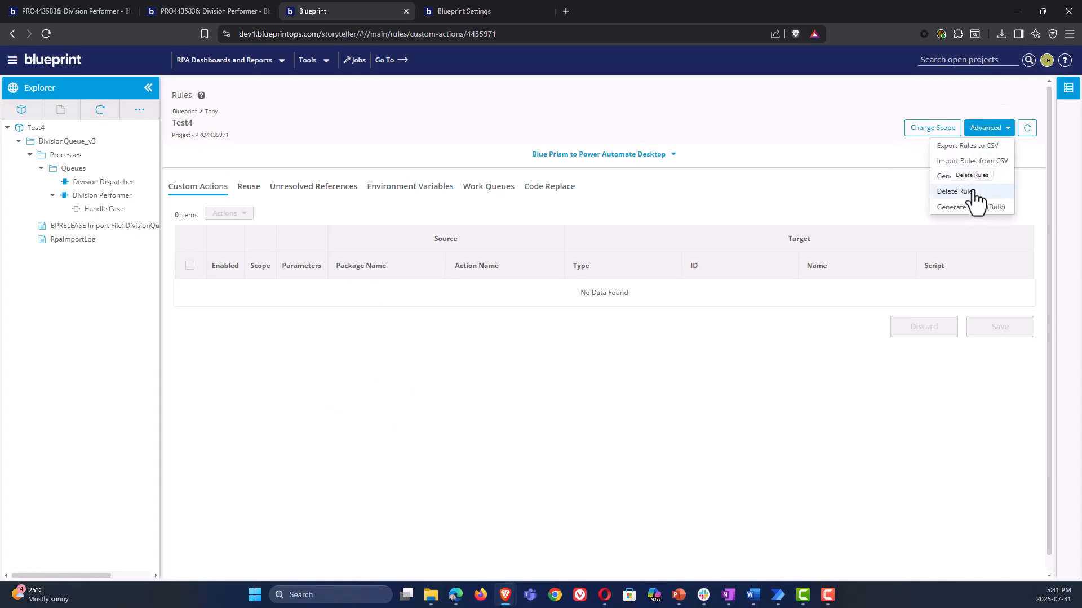
pyautogui.click(972, 195)
pyautogui.click(634, 337)
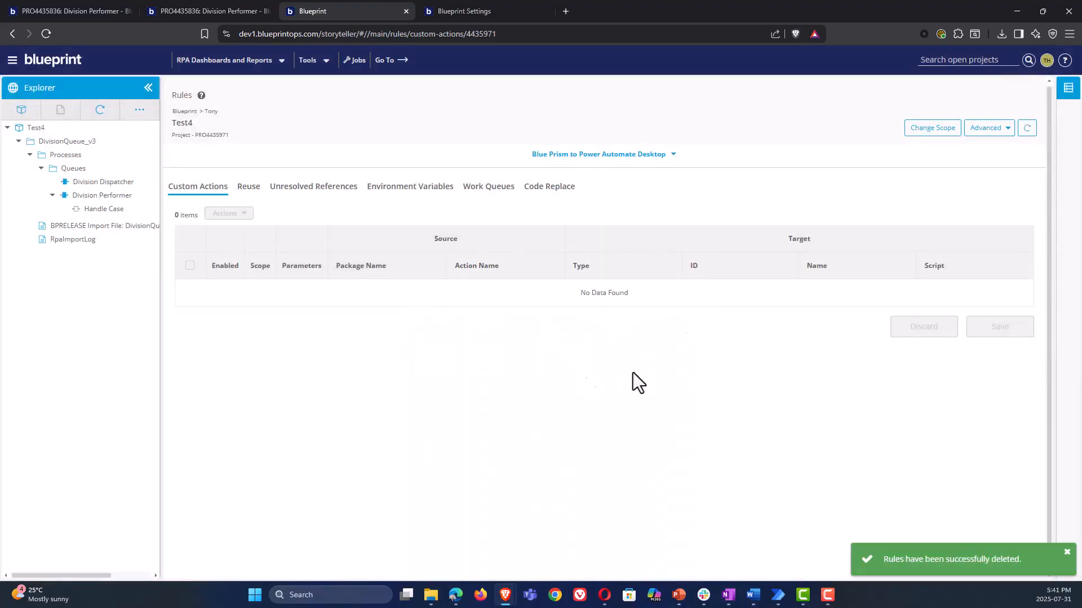
# Generate rules for the Test4 project, reload the page and display the Work Queues rules
pyautogui.click(999, 144)
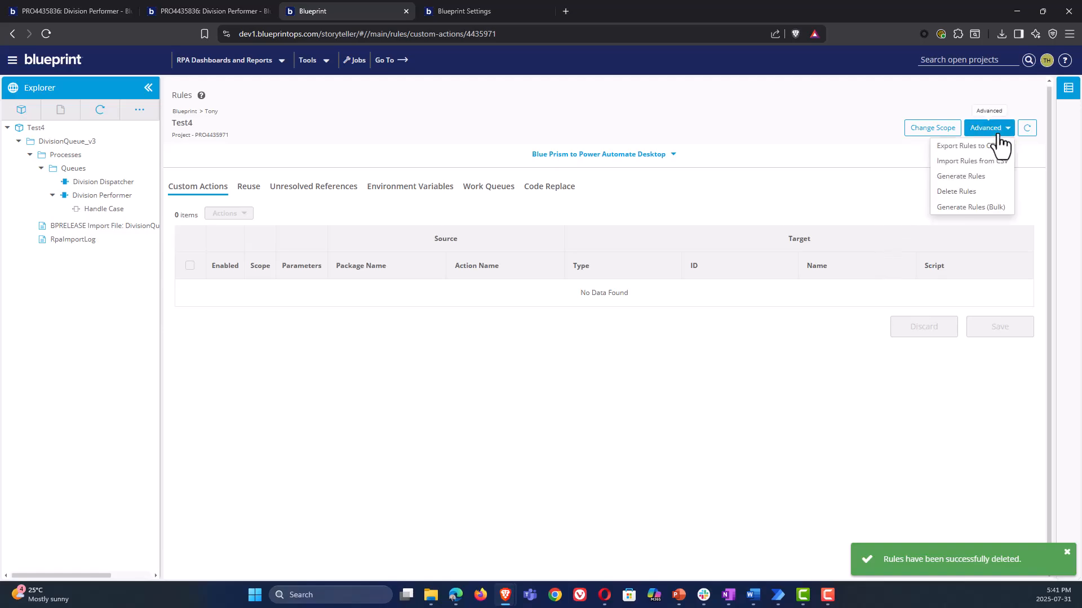
pyautogui.click(990, 176)
pyautogui.click(638, 354)
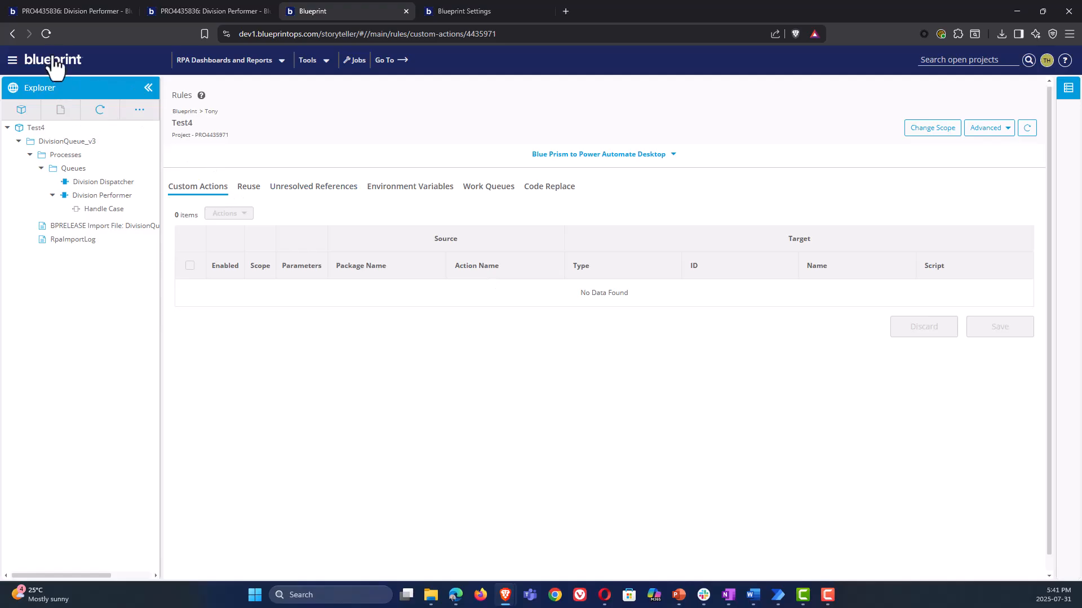
pyautogui.click(49, 33)
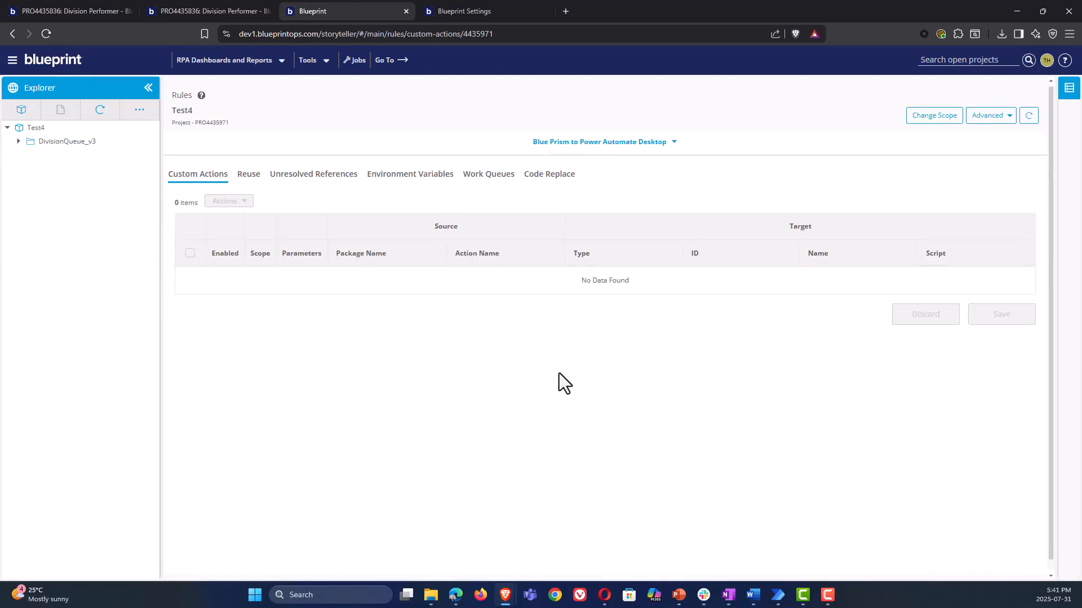
pyautogui.click(482, 192)
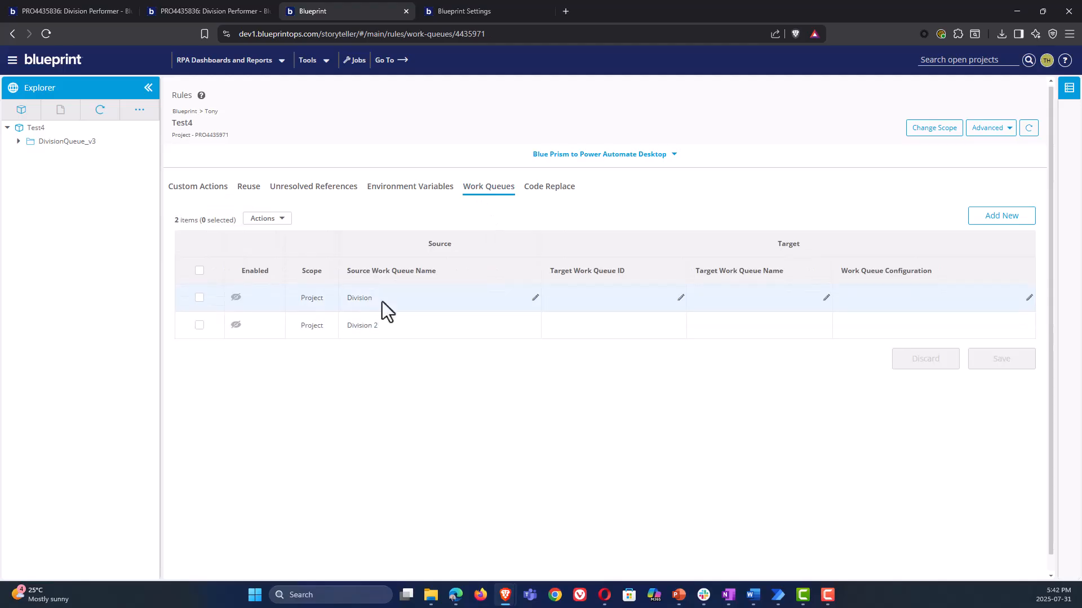
# Reopen Division Performer and check the input parameters of Get Next Item, including its queue name
pyautogui.click(18, 141)
pyautogui.click(29, 154)
pyautogui.click(40, 169)
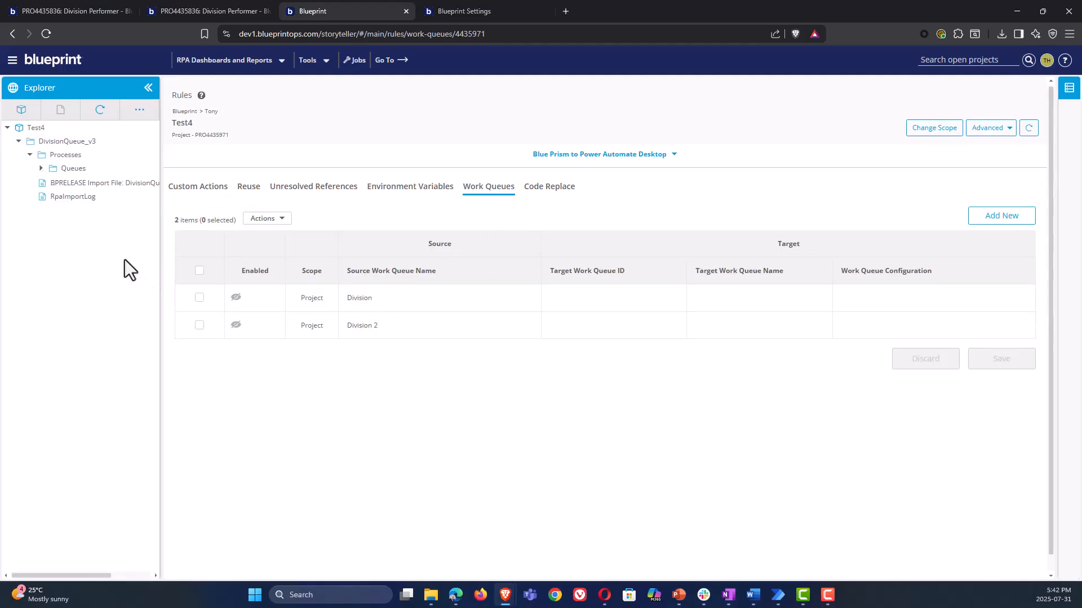
pyautogui.click(102, 195)
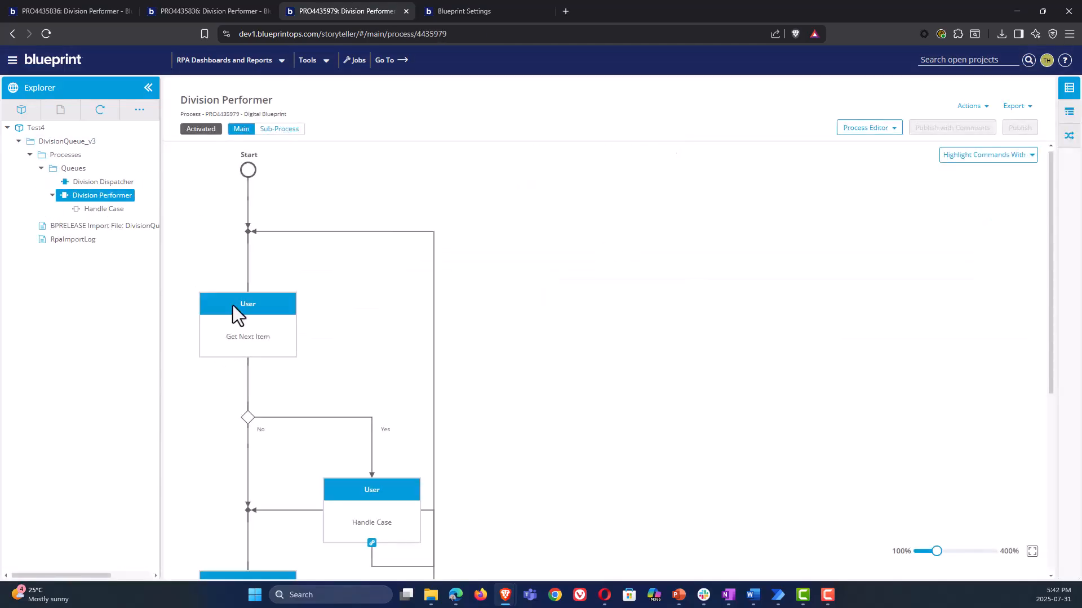
pyautogui.click(236, 326)
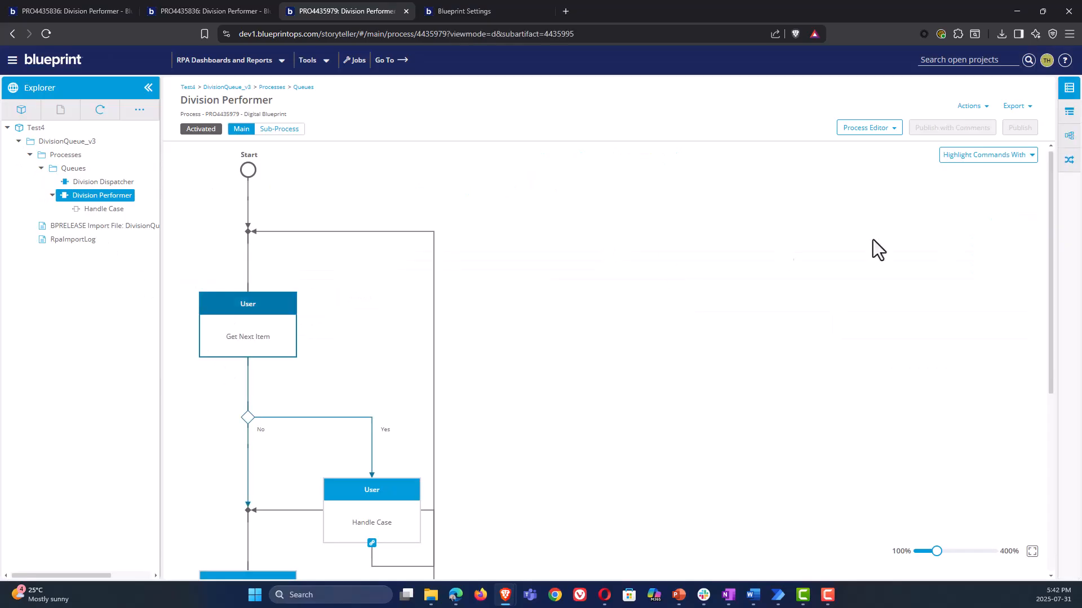
pyautogui.click(1065, 158)
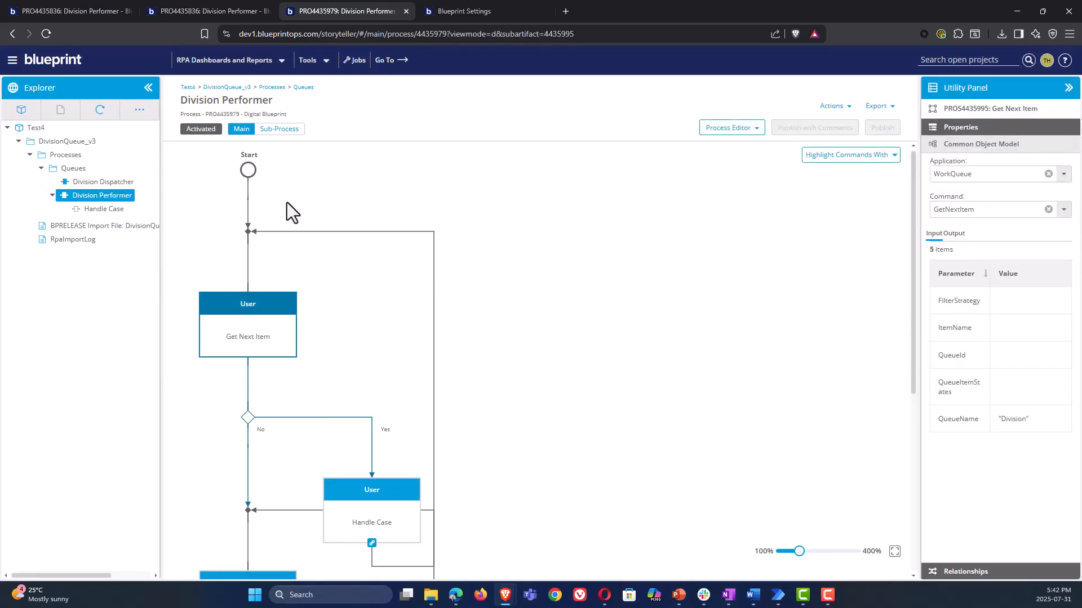
# Return to the Work Queues rules for Test4 and collapse the Utility Panel
pyautogui.click(318, 60)
pyautogui.click(314, 82)
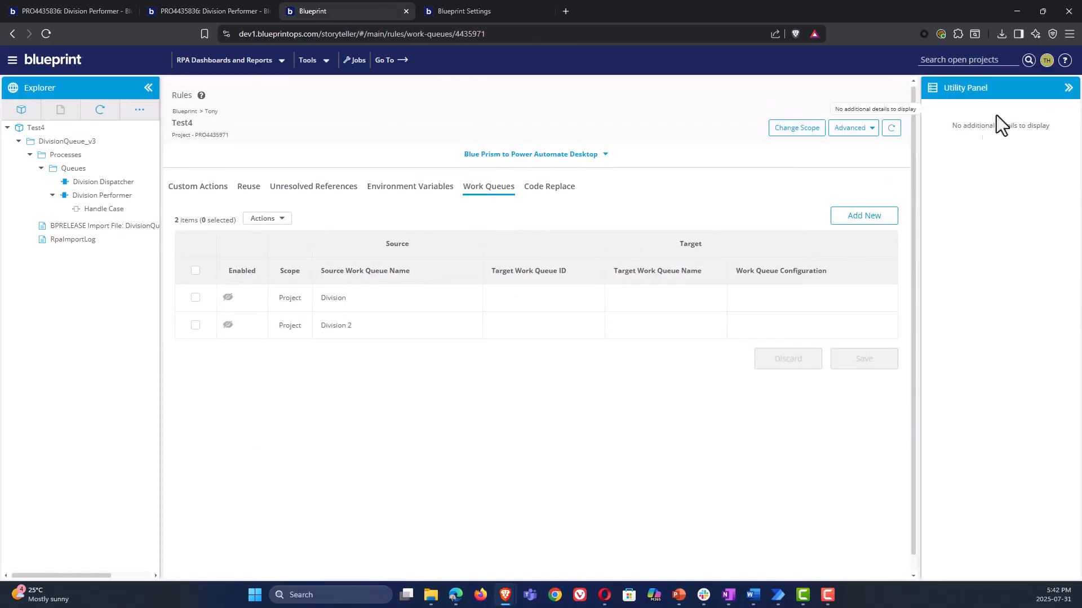
pyautogui.click(1068, 91)
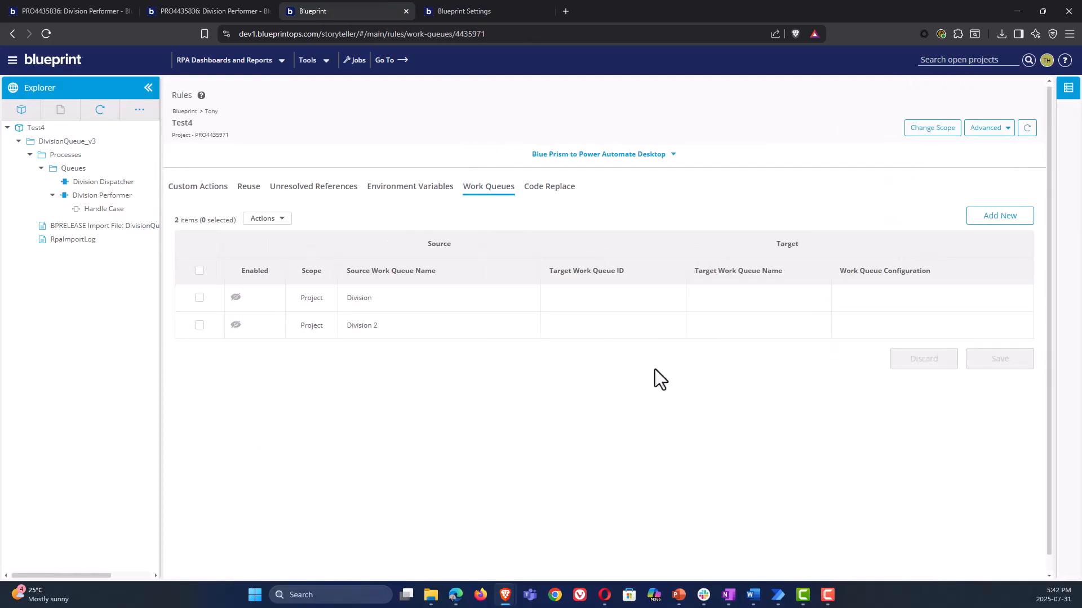
# Export Division Performer with Handle Case to Power Automate without the Rules Wizard, variable prefix on, and check the export job's status
pyautogui.click(84, 197)
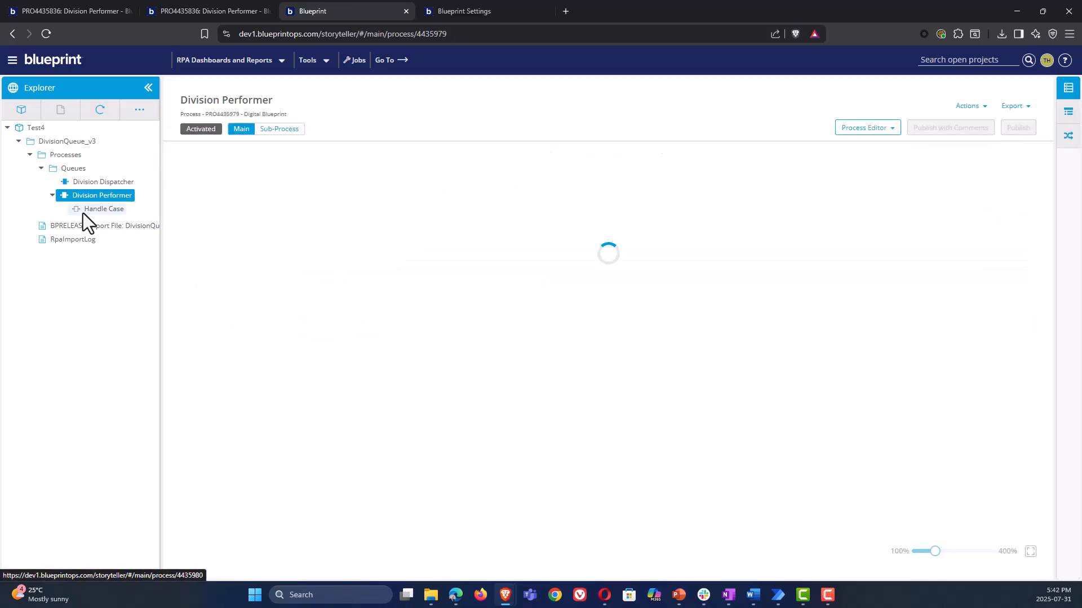
pyautogui.click(1016, 108)
pyautogui.click(1020, 122)
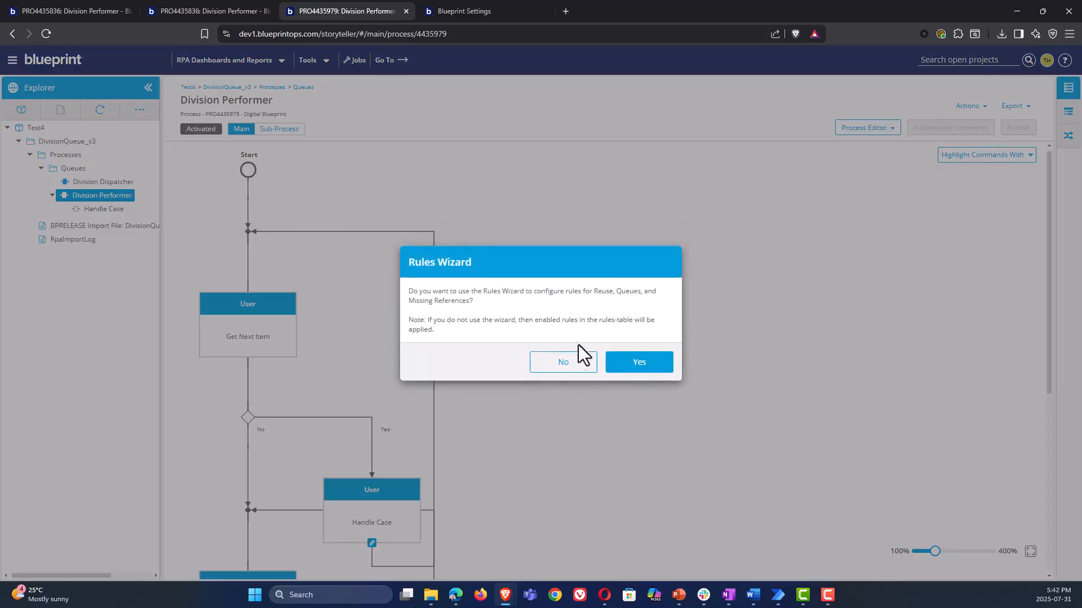
pyautogui.click(564, 363)
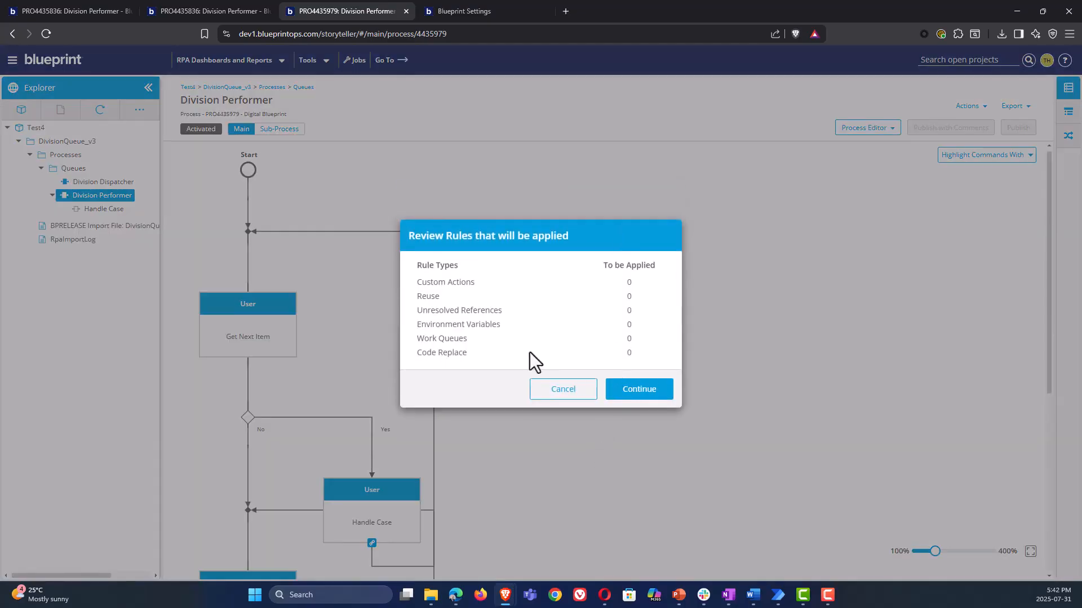
pyautogui.click(642, 390)
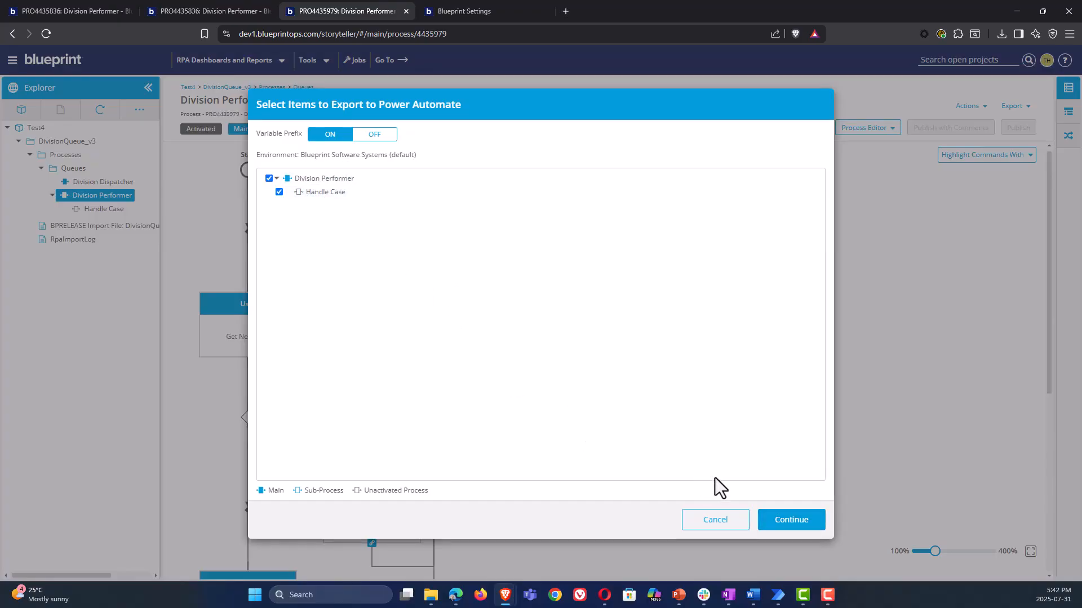
pyautogui.click(783, 522)
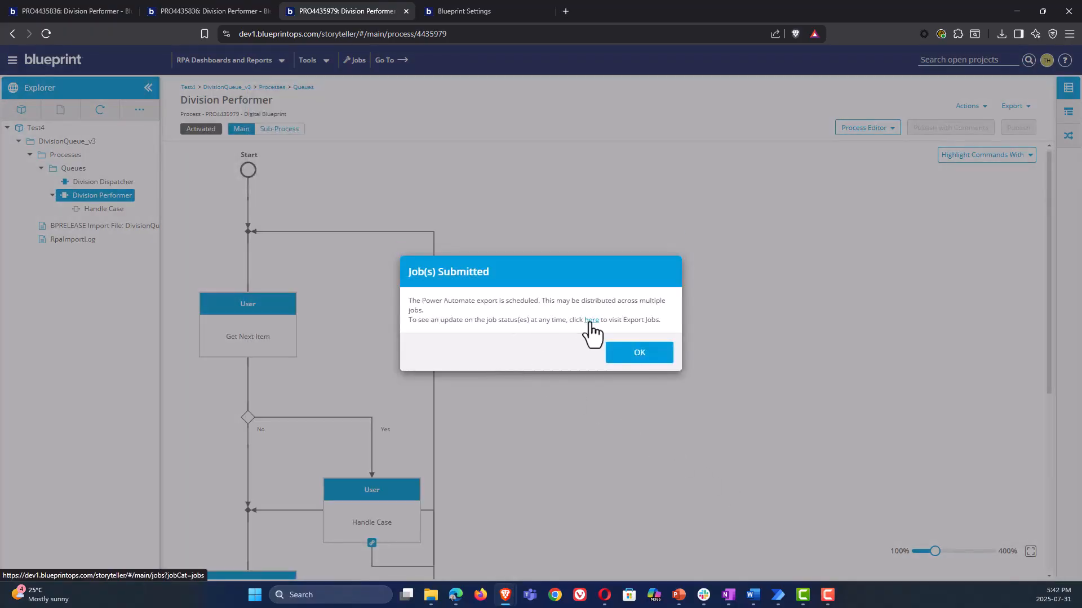
pyautogui.click(591, 320)
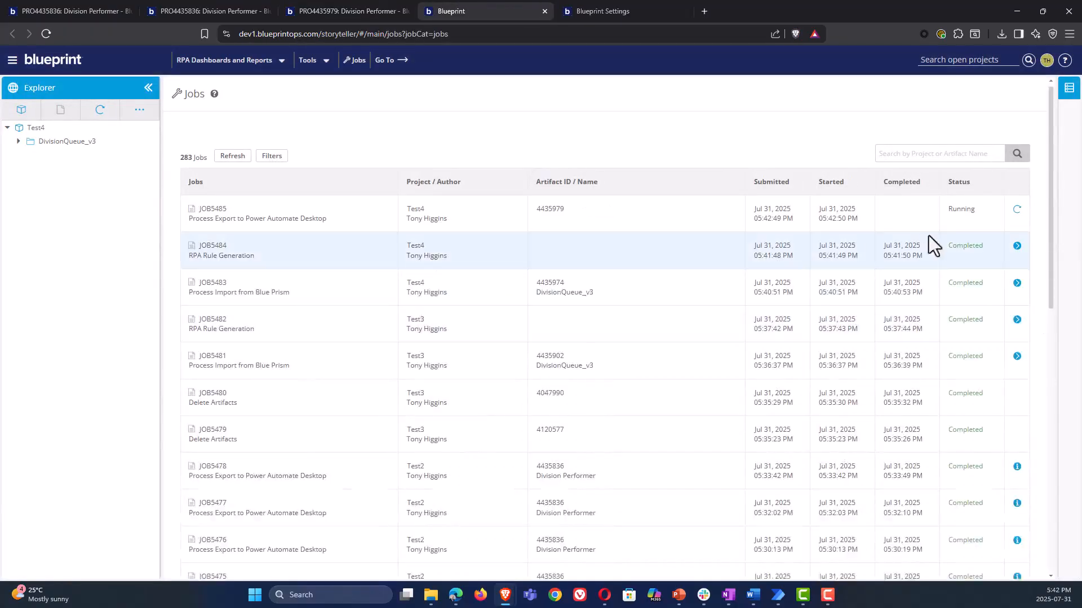
pyautogui.click(232, 157)
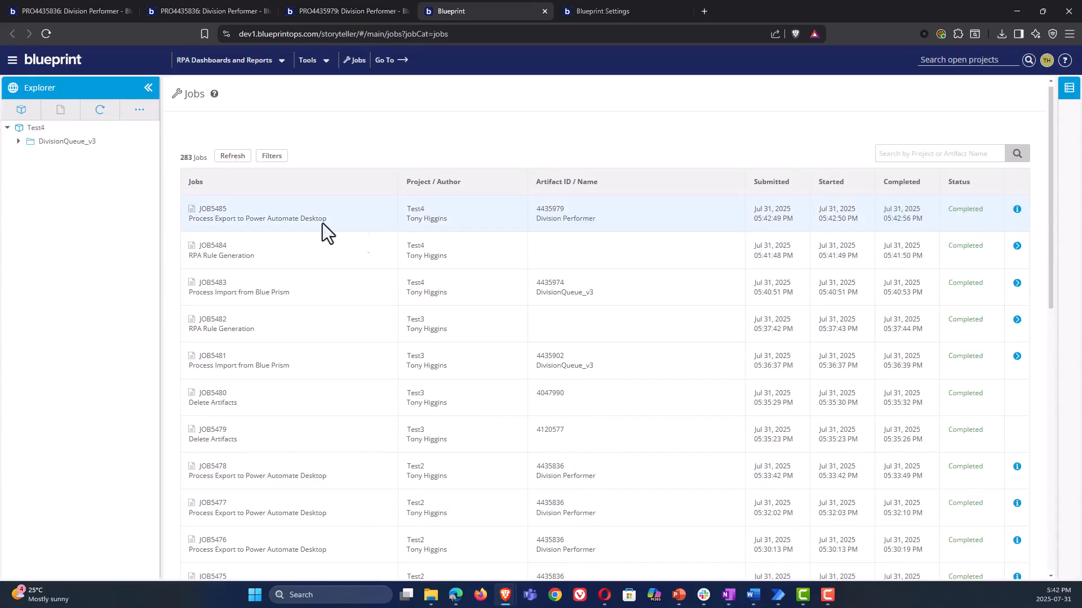
# Switch to Power Automate Desktop and rename the newly exported flow to "Test4 - DivisionQueue_v3 Division Performer NQ"
pyautogui.moveTo(777, 595)
pyautogui.click(762, 543)
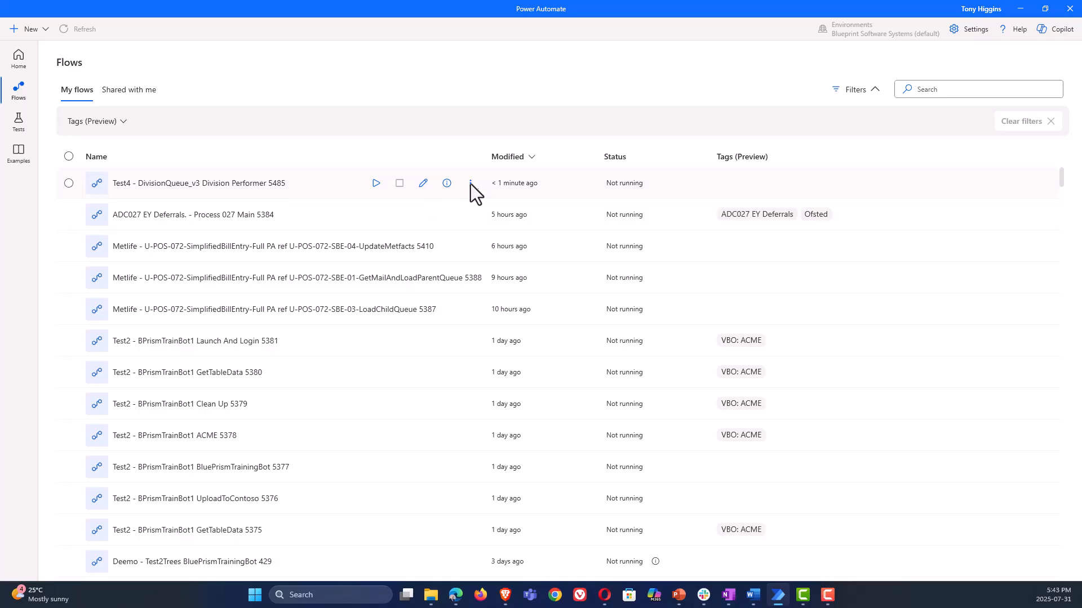
pyautogui.click(471, 183)
pyautogui.click(489, 265)
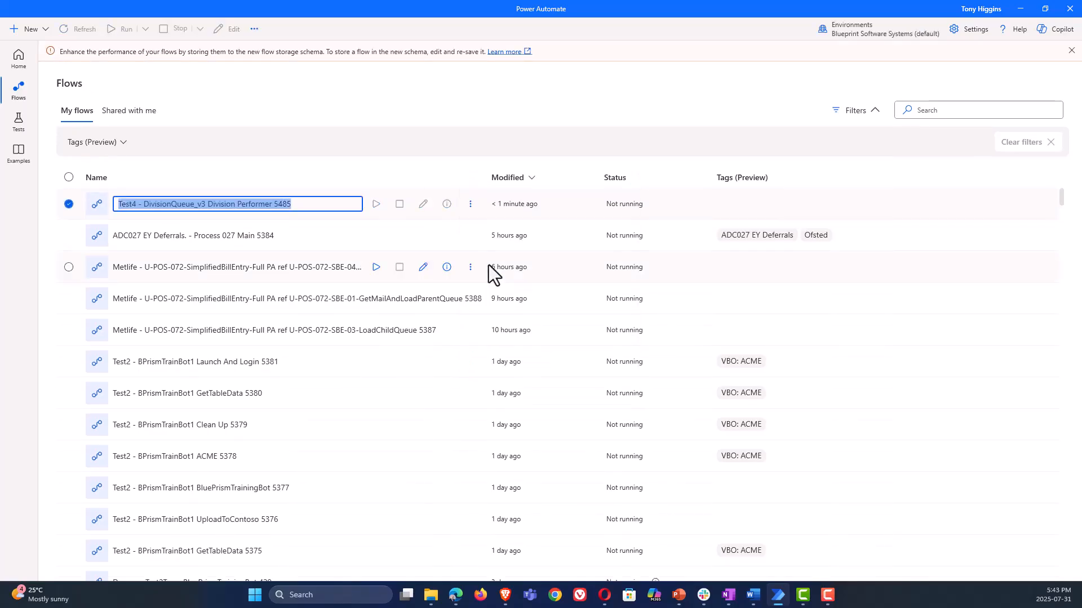
pyautogui.doubleClick(282, 204)
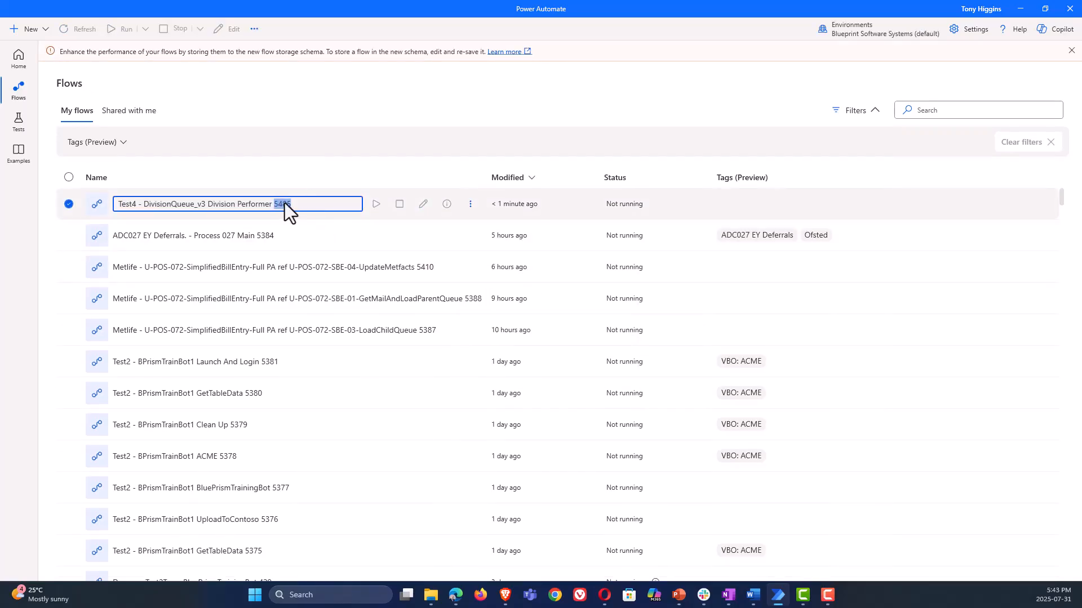
pyautogui.write('NQ')
pyautogui.click(329, 182)
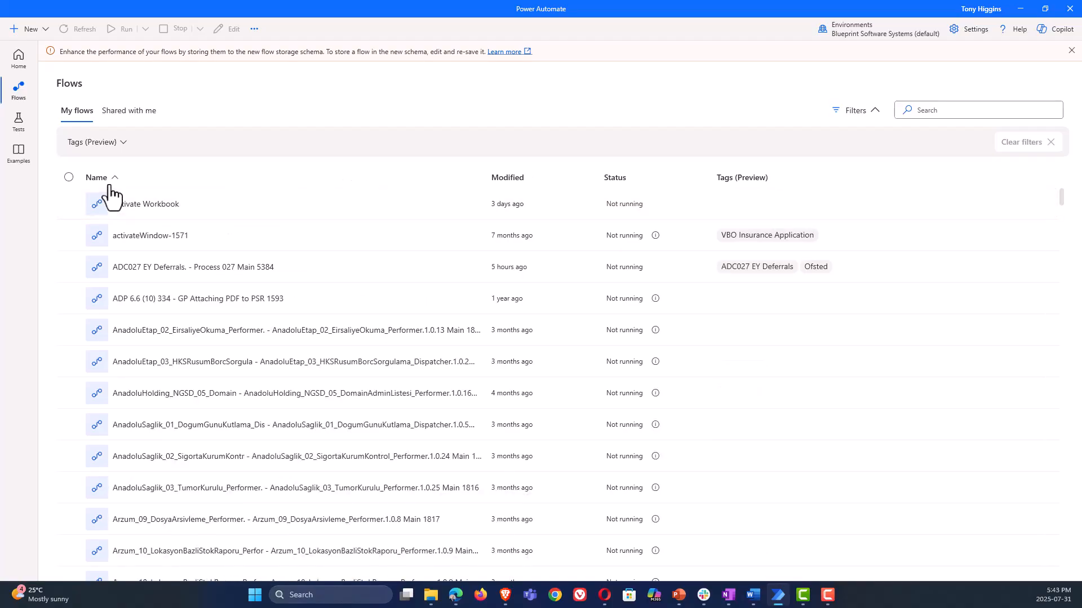
# Sort the flows by most recently modified, open the Test4 Division Performer NO RULES flow, and close the Copilot pane and errors list
pyautogui.click(510, 178)
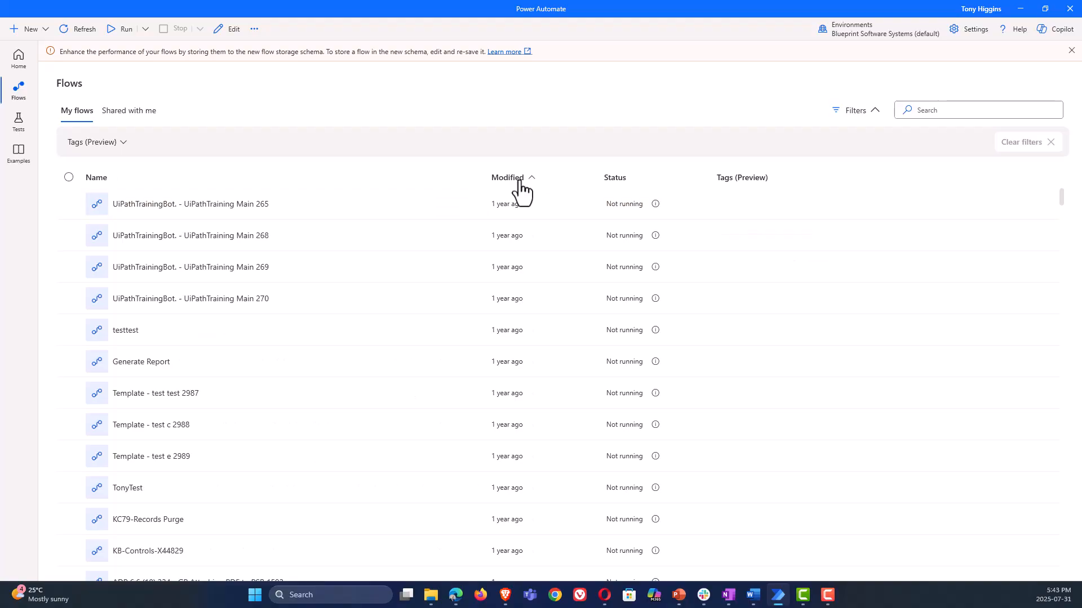
pyautogui.click(519, 182)
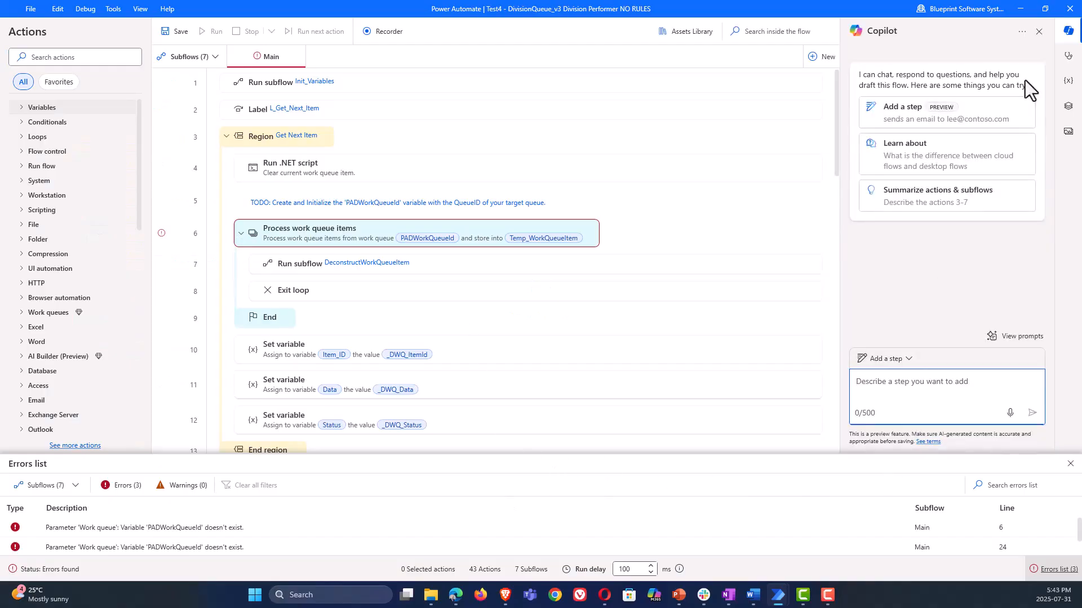
pyautogui.click(1038, 32)
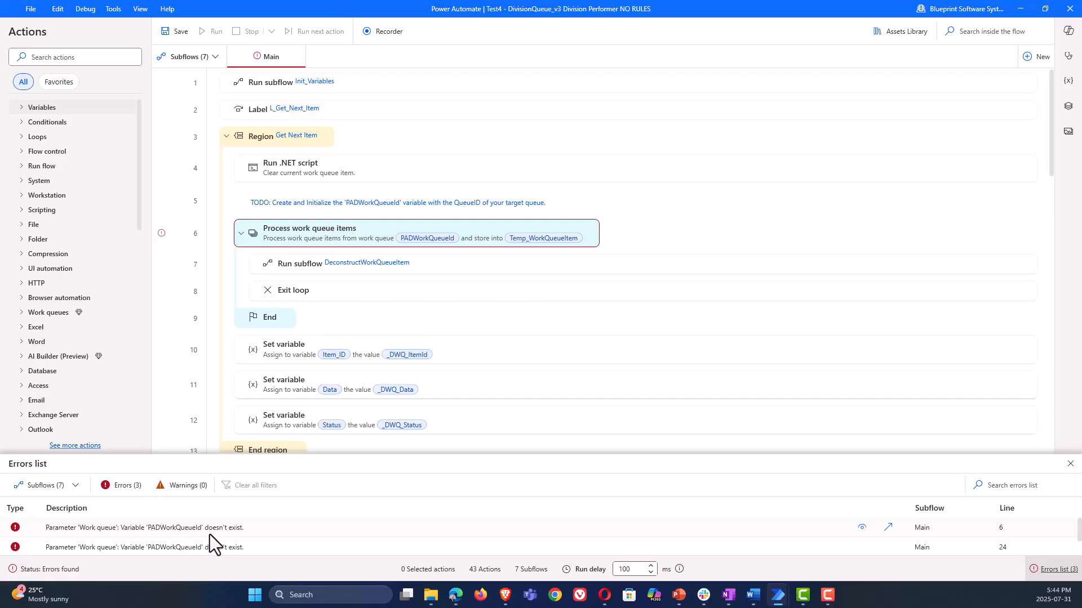
pyautogui.click(1069, 463)
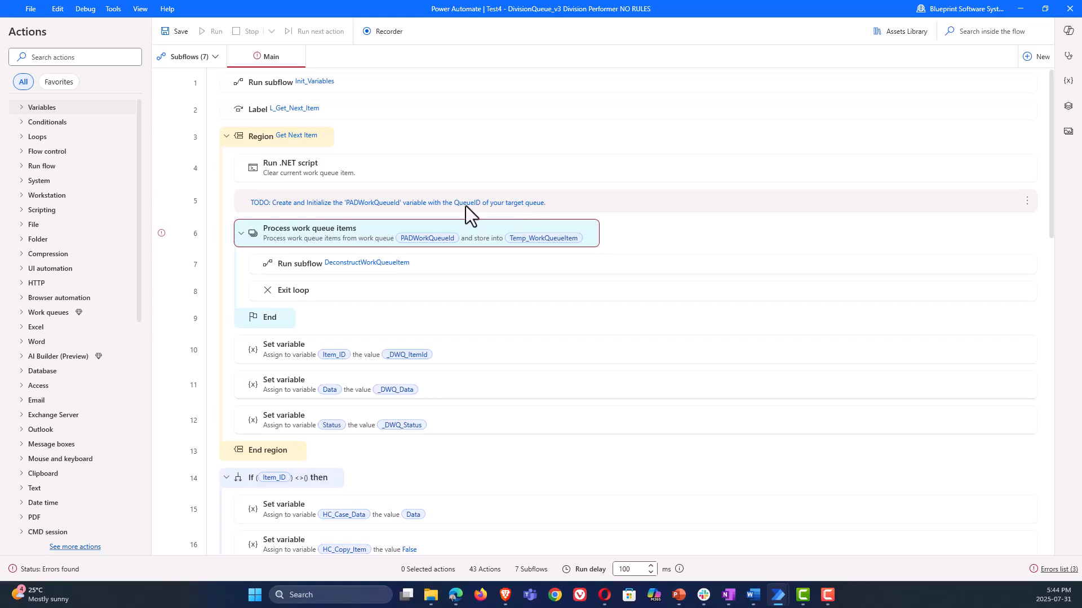
# Open the TODO comment in the Get Next Item region, copy the variable name PADWorkQueueId from it, and close it unchanged
pyautogui.doubleClick(376, 206)
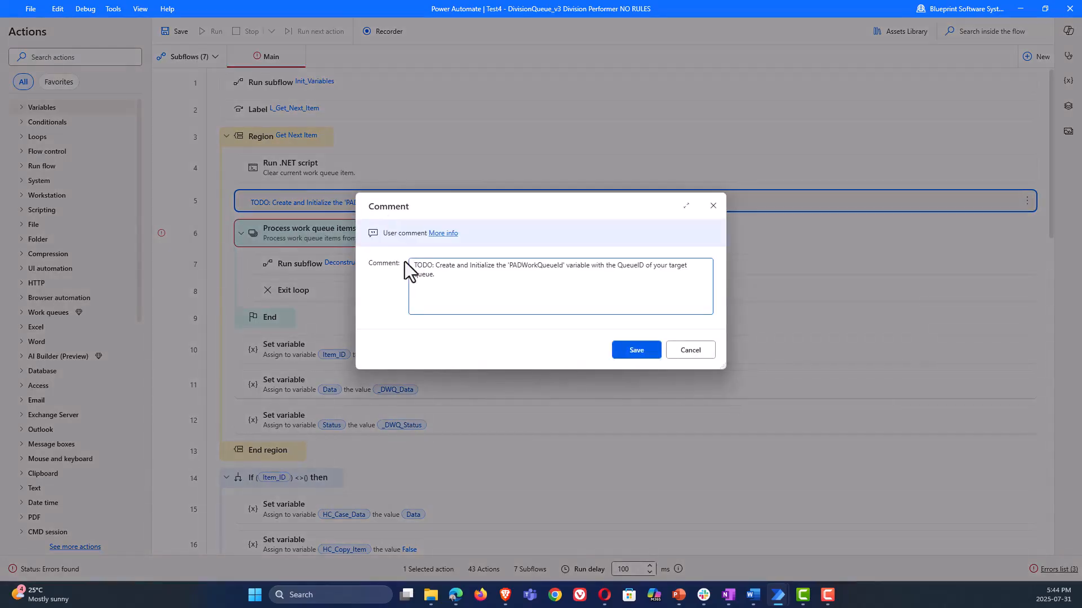
pyautogui.moveTo(509, 269); pyautogui.dragTo(563, 266)
pyautogui.hotkey('ctrl', 'c')
pyautogui.click(685, 351)
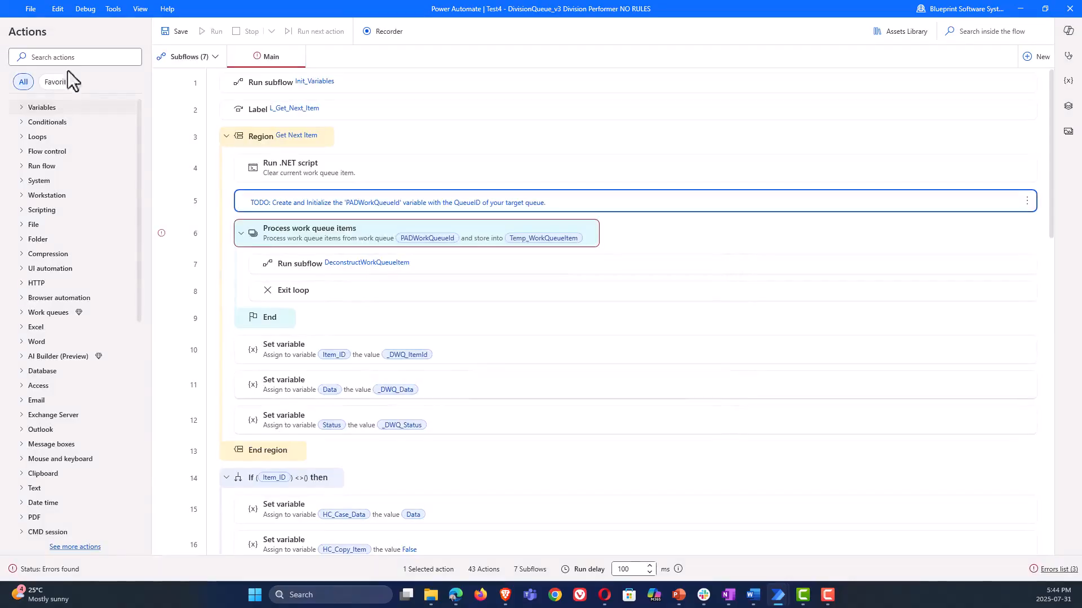
# Add a Set variable action at the start of Main, assigning PADWorkQueueId the value c060782d-84f2-ee11-904b-6045bda94b40
pyautogui.click(72, 58)
pyautogui.write('SET')
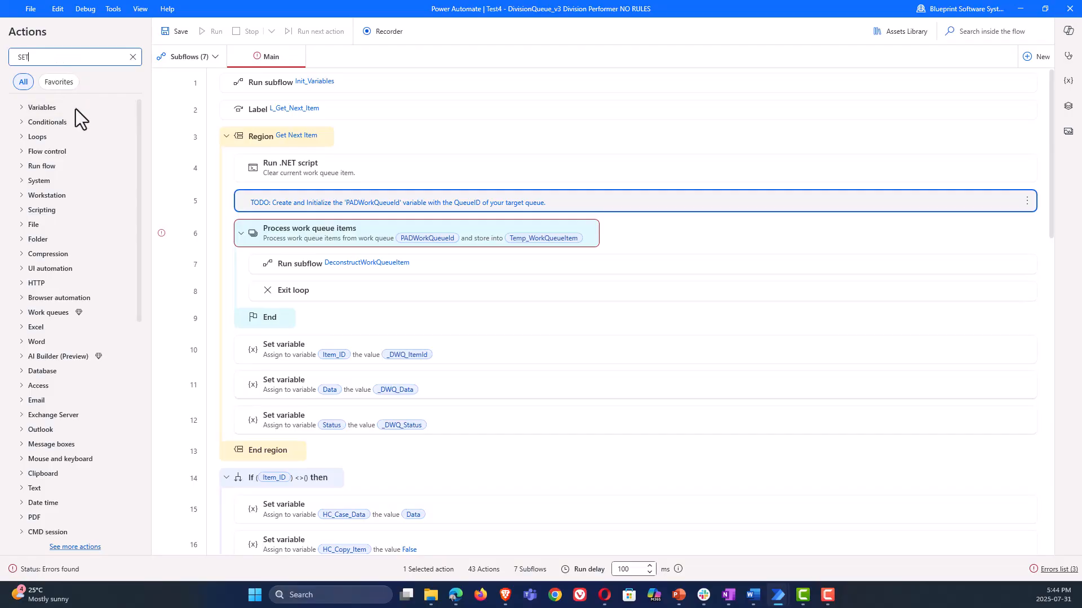
pyautogui.moveTo(72, 120); pyautogui.dragTo(274, 83)
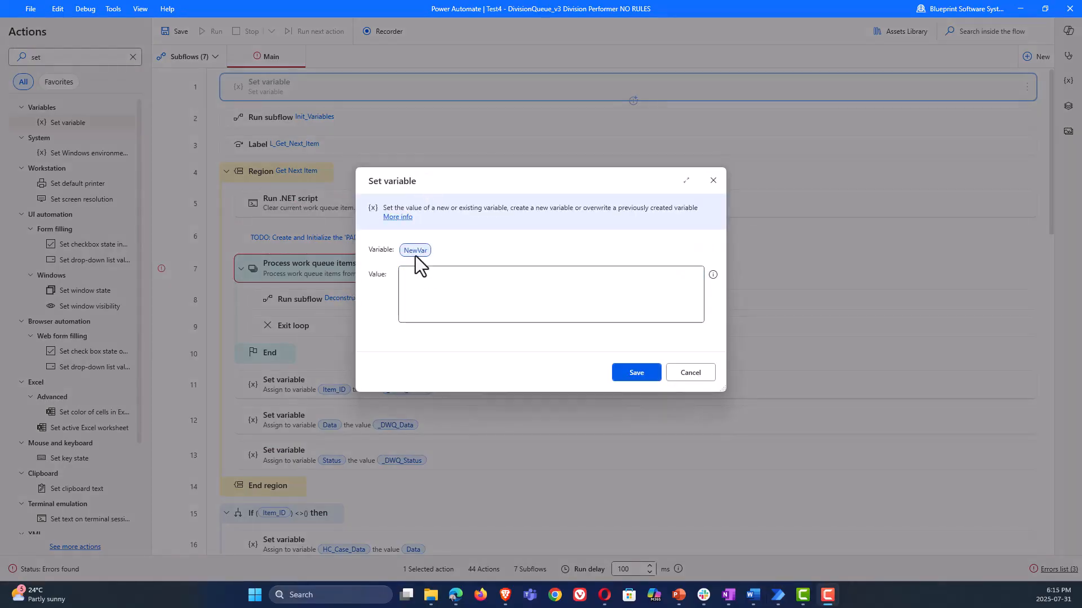
pyautogui.click(415, 253)
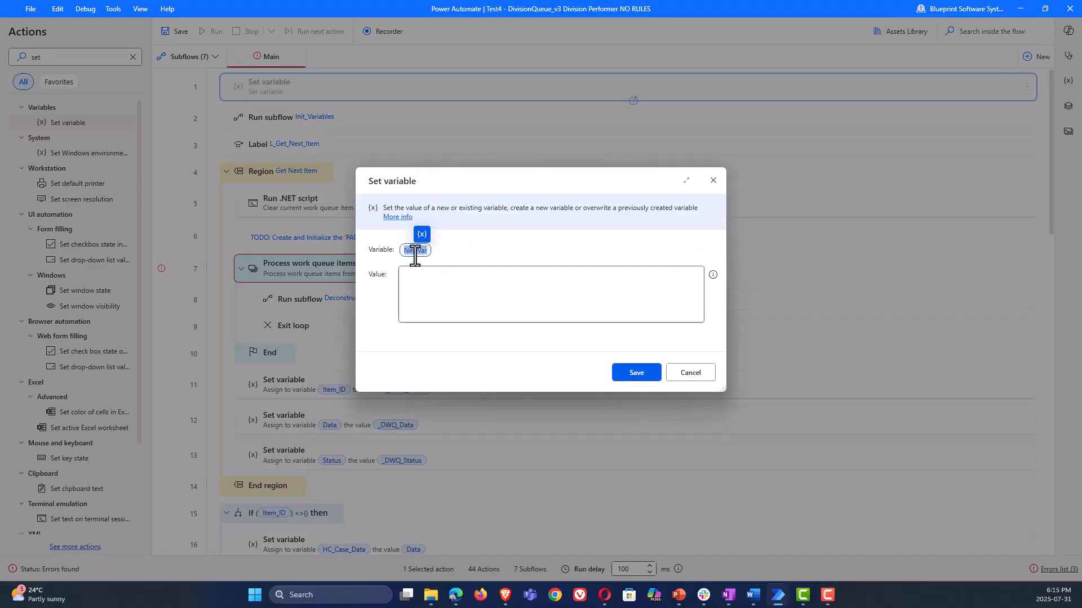
pyautogui.hotkey('ctrl', 'v')
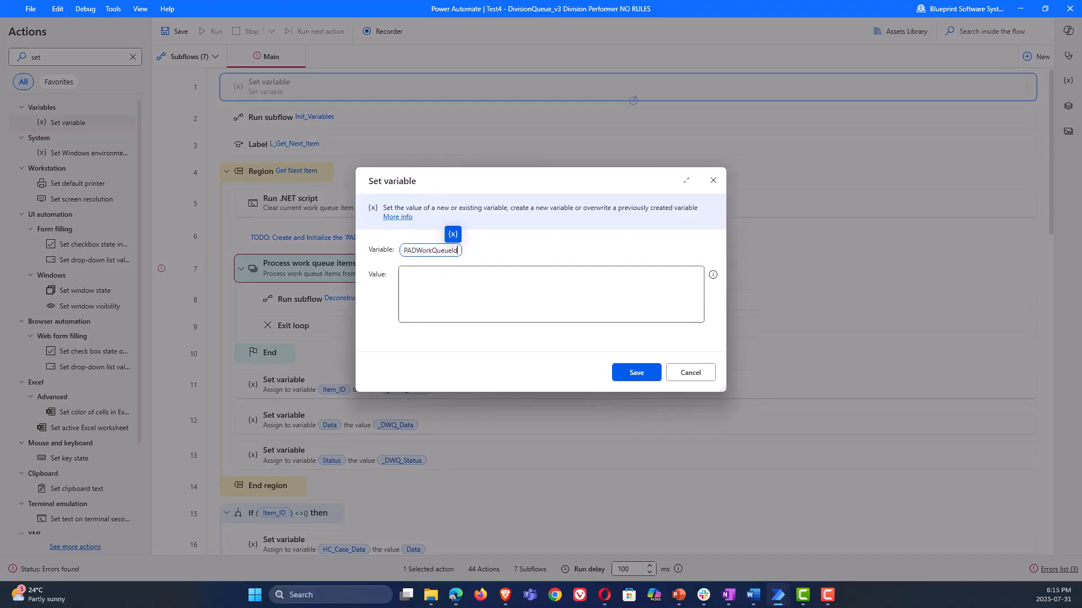
pyautogui.press('Tab')
pyautogui.write('c060782d-84f2-ee11-904b-6045bda94b40')
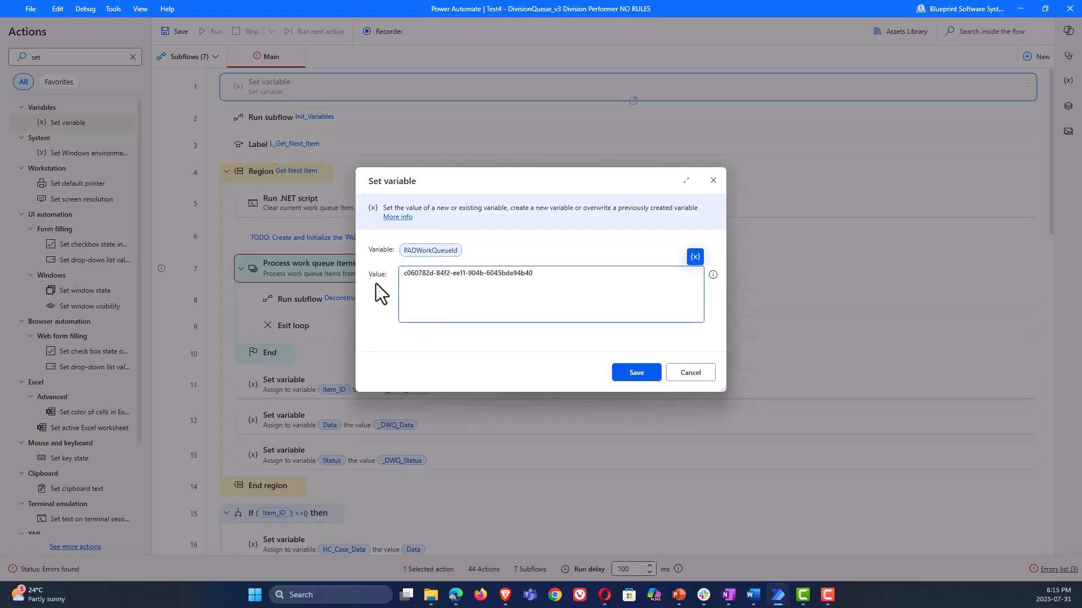
pyautogui.click(634, 371)
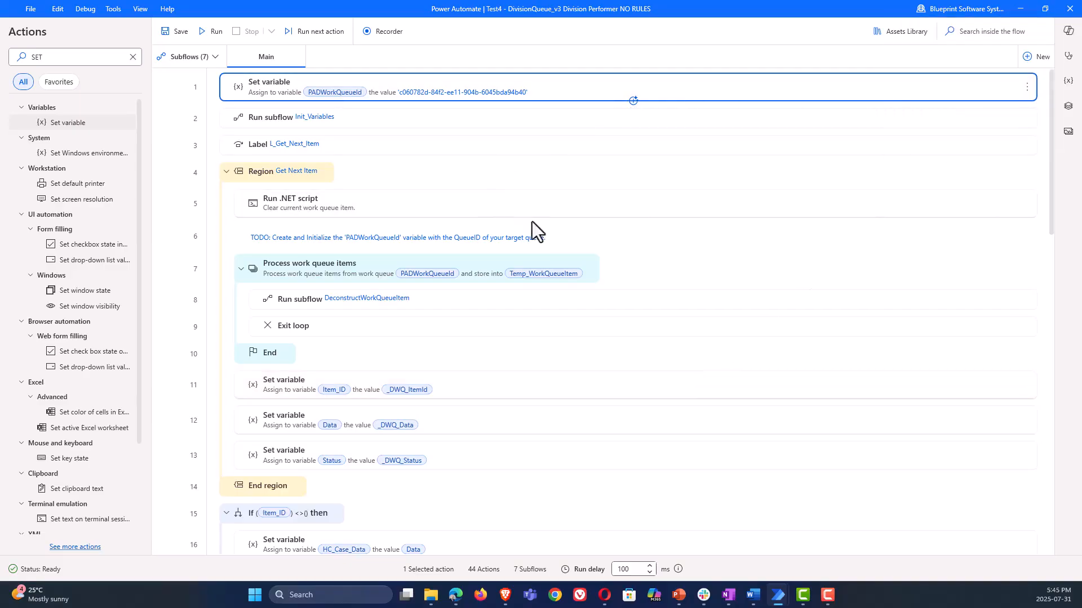
# Close the NO RULES flow without saving its changes and return to the Test4 rules in Blueprint
pyautogui.click(1070, 8)
pyautogui.click(548, 315)
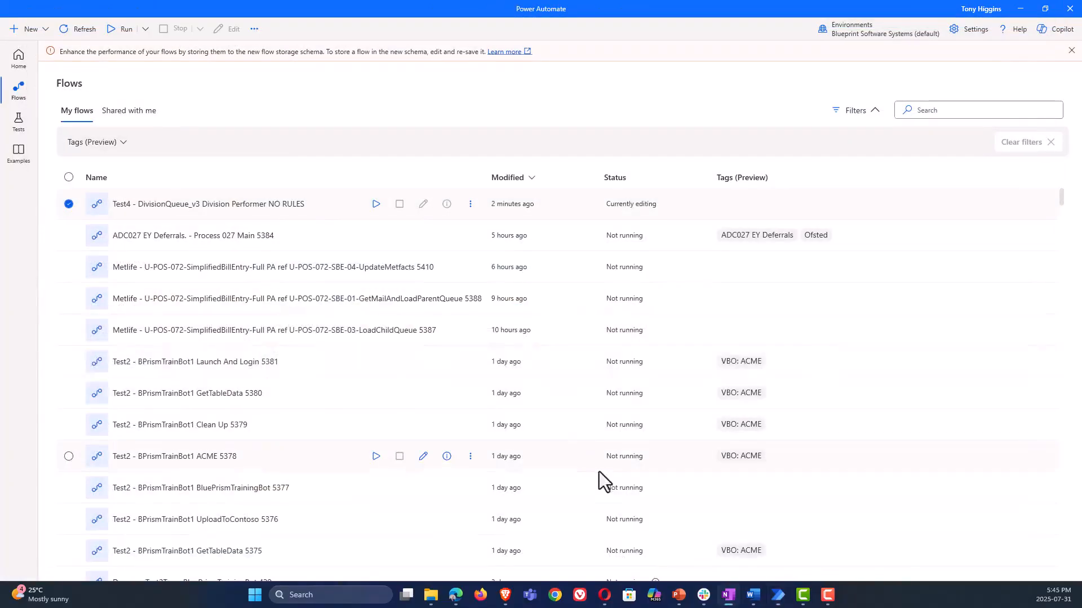
pyautogui.click(1018, 11)
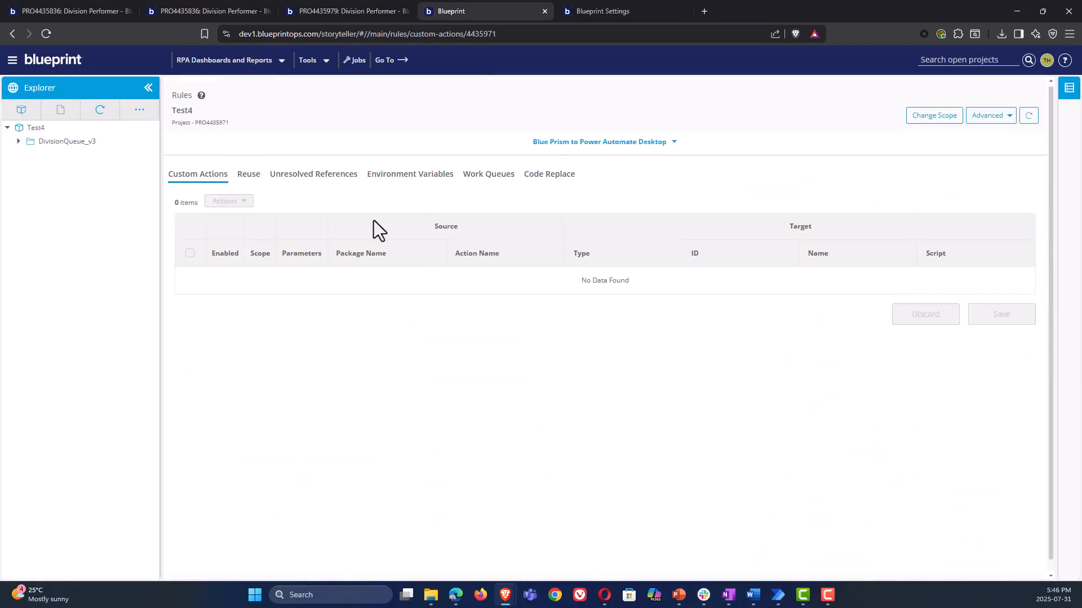
# Enable the Division work queue rule, set its target ID to c060782d-84f2-ee11-904b-6045bda94b40 and target name to Anton_test, and save the rules
pyautogui.click(472, 189)
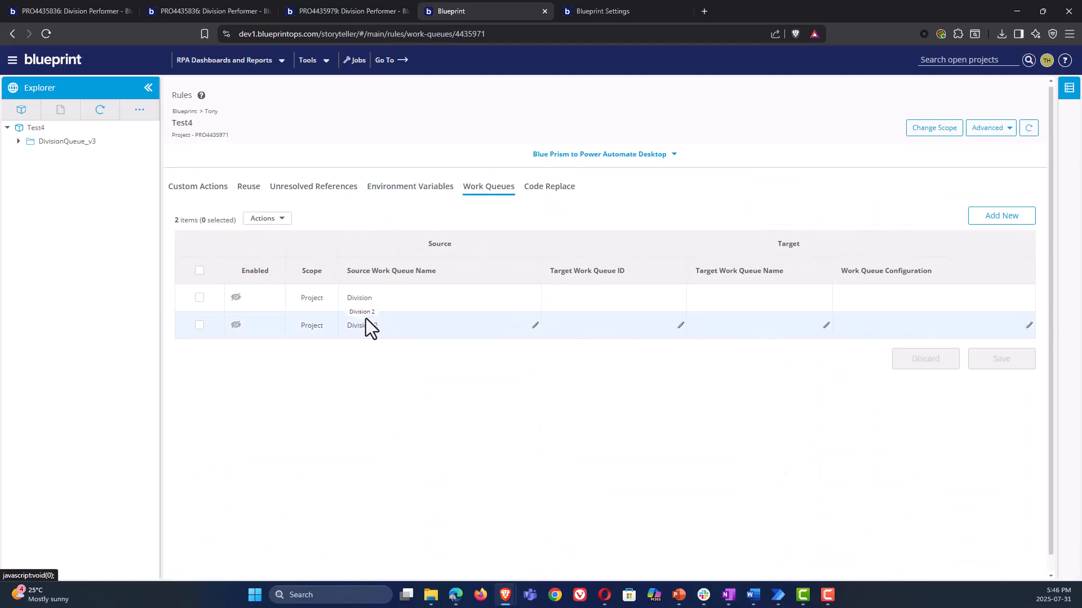
pyautogui.click(235, 297)
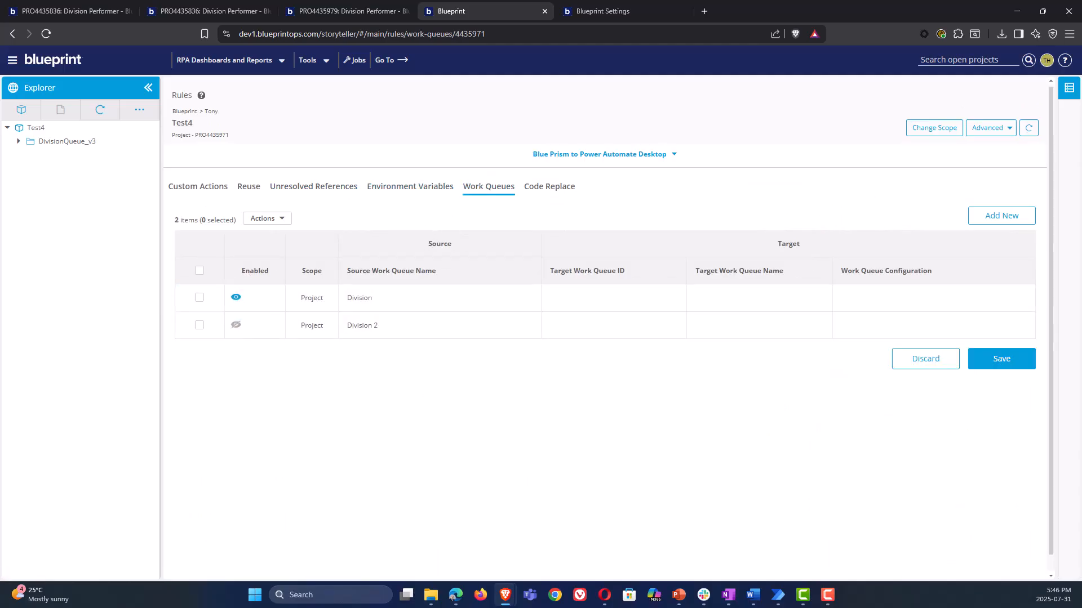
pyautogui.click(680, 299)
pyautogui.write('060782d-84f2-ee11-904b-6045bda94b40')
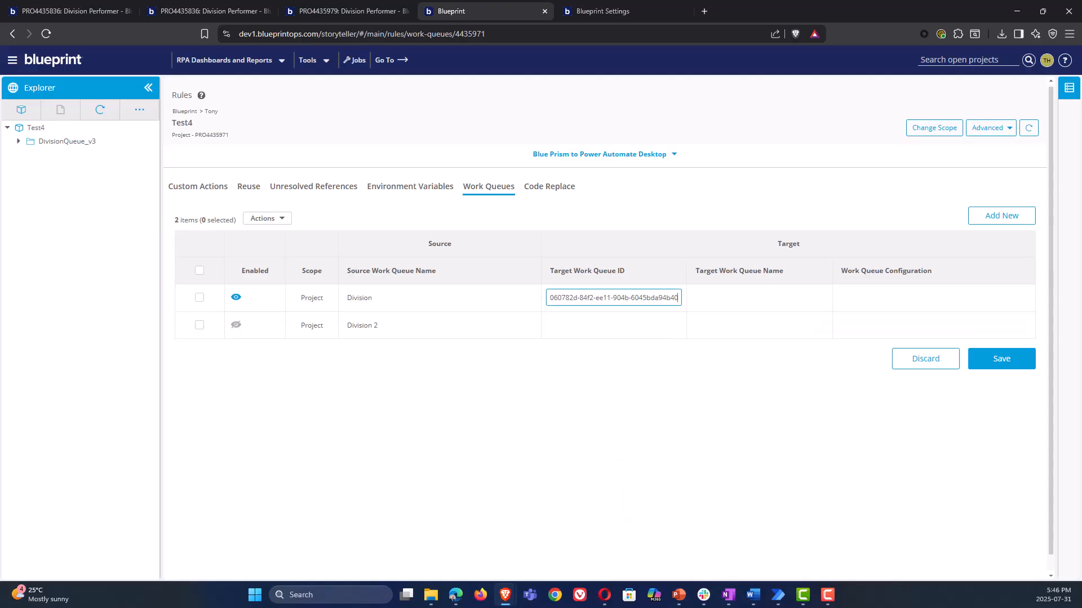
pyautogui.click(824, 298)
pyautogui.write('Anton_test')
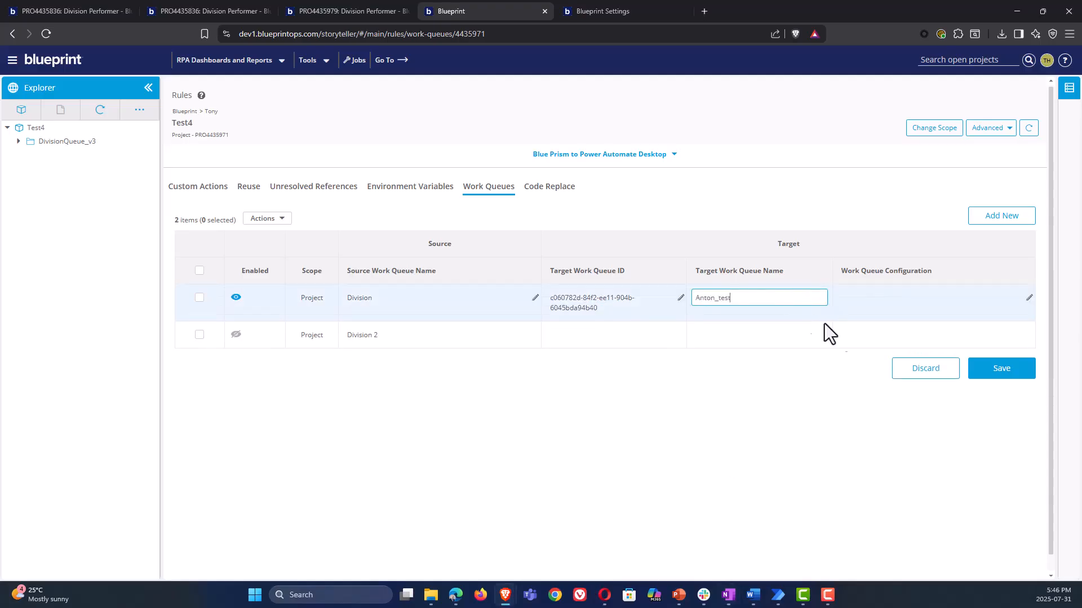
pyautogui.click(992, 380)
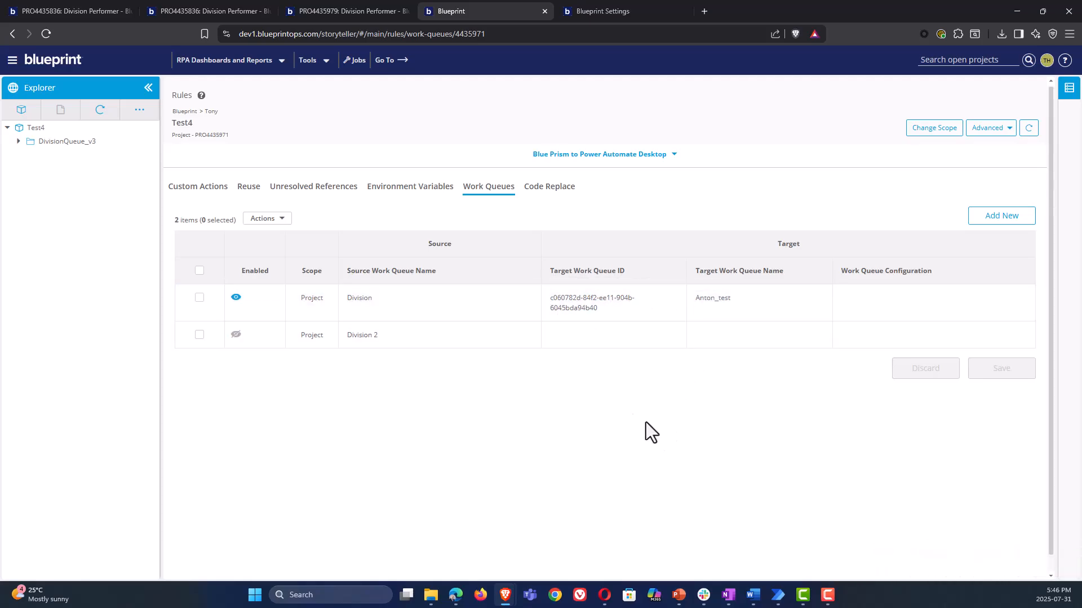
# Open the Division Performer process from the Queues folder under DivisionQueue_v3 Processes
pyautogui.click(19, 142)
pyautogui.click(29, 155)
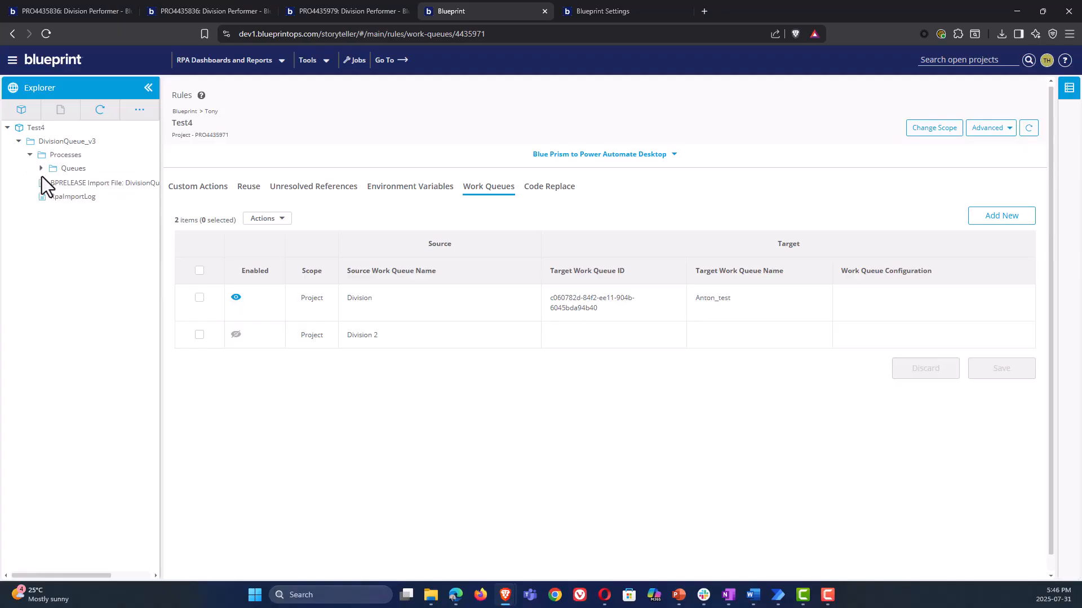
pyautogui.click(41, 169)
pyautogui.click(102, 196)
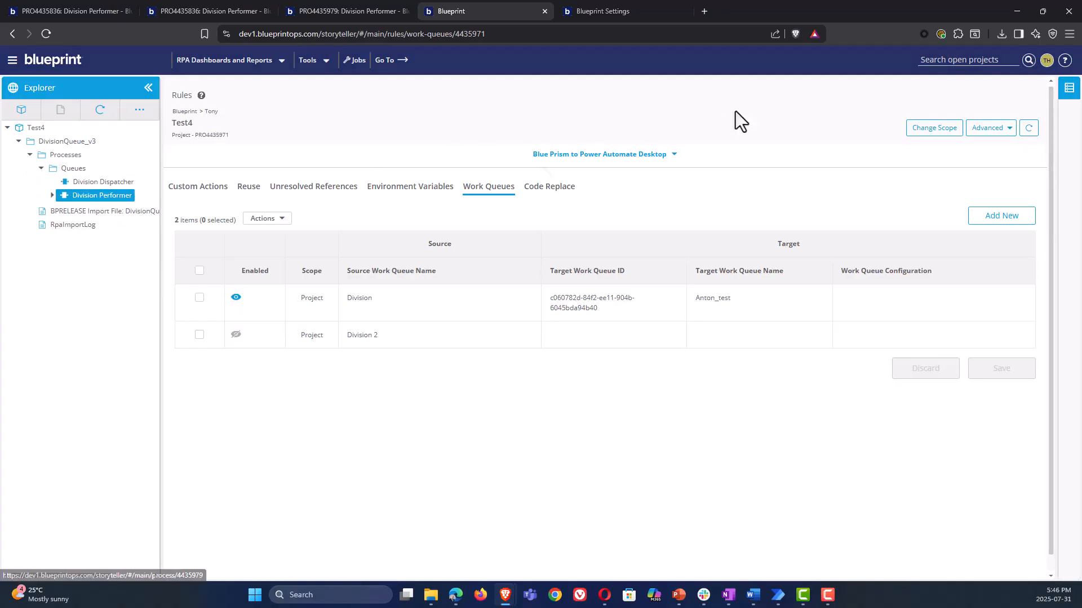
# Export Division Performer with Handle Case to Power Automate, skipping the Rules Wizard, applying the enabled work queue rule and keeping variable prefix on
pyautogui.click(1014, 107)
pyautogui.click(985, 141)
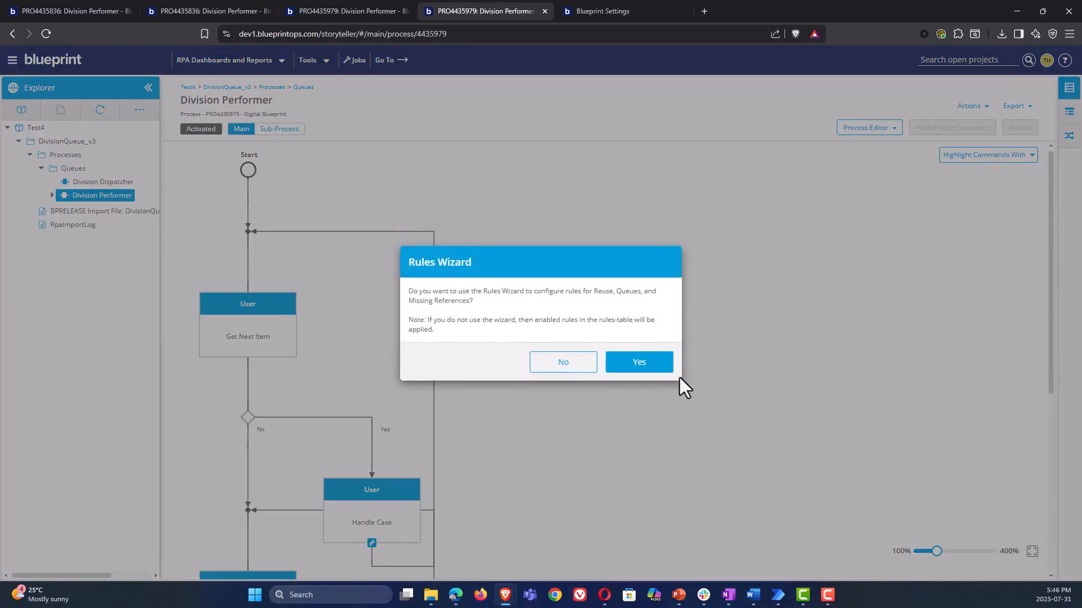
pyautogui.click(578, 367)
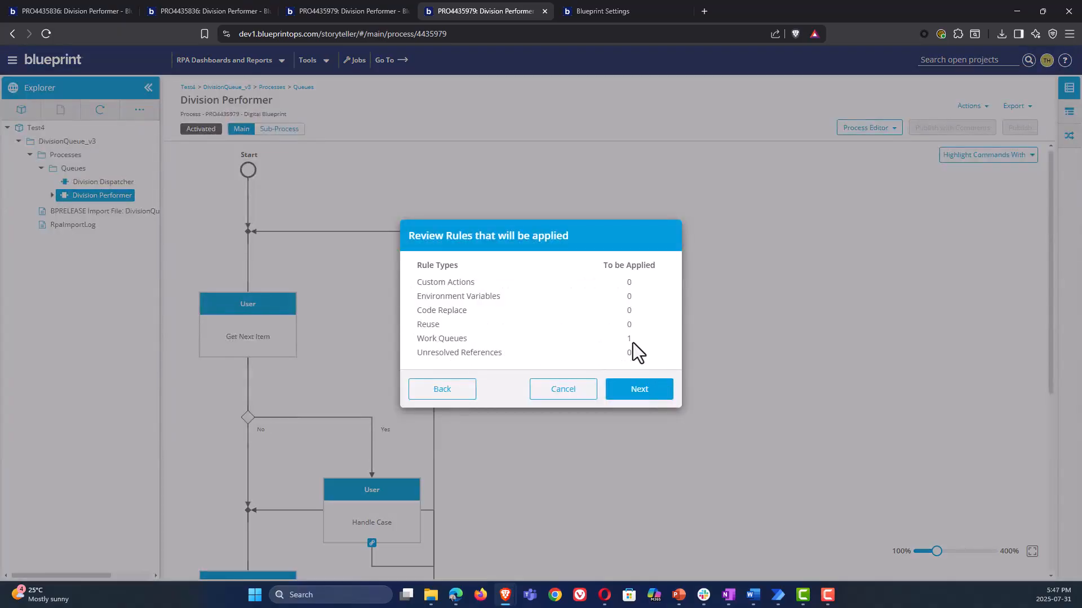
pyautogui.click(639, 393)
pyautogui.click(775, 527)
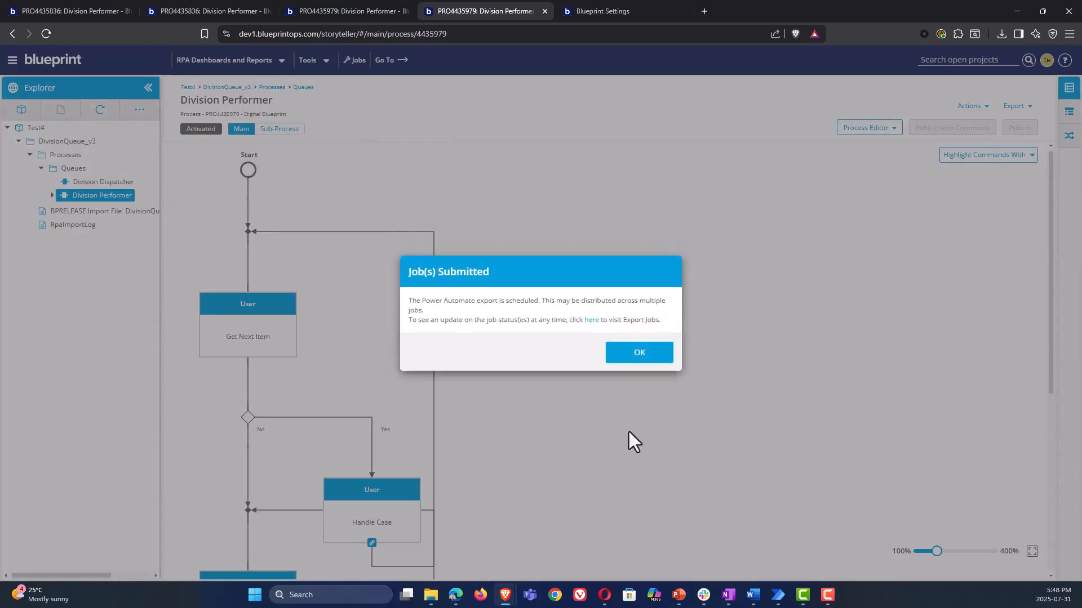
pyautogui.click(592, 320)
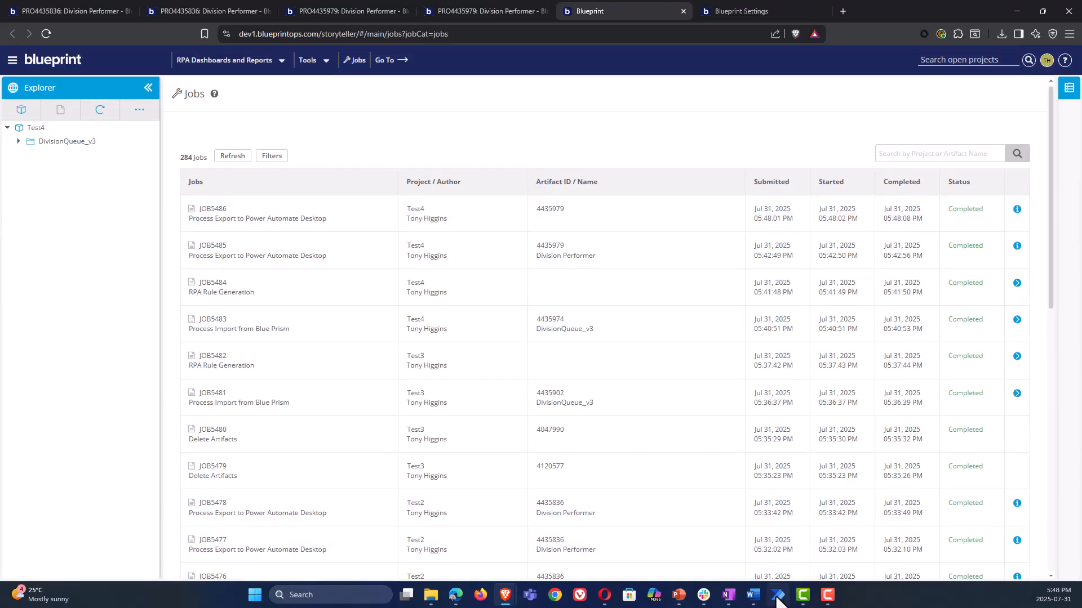
# Switch to Power Automate Desktop, refresh the flows, and rename the newly exported flow to "Test4 - DivisionQueue_v3 Division Performer RULES"
pyautogui.moveTo(777, 598)
pyautogui.click(761, 553)
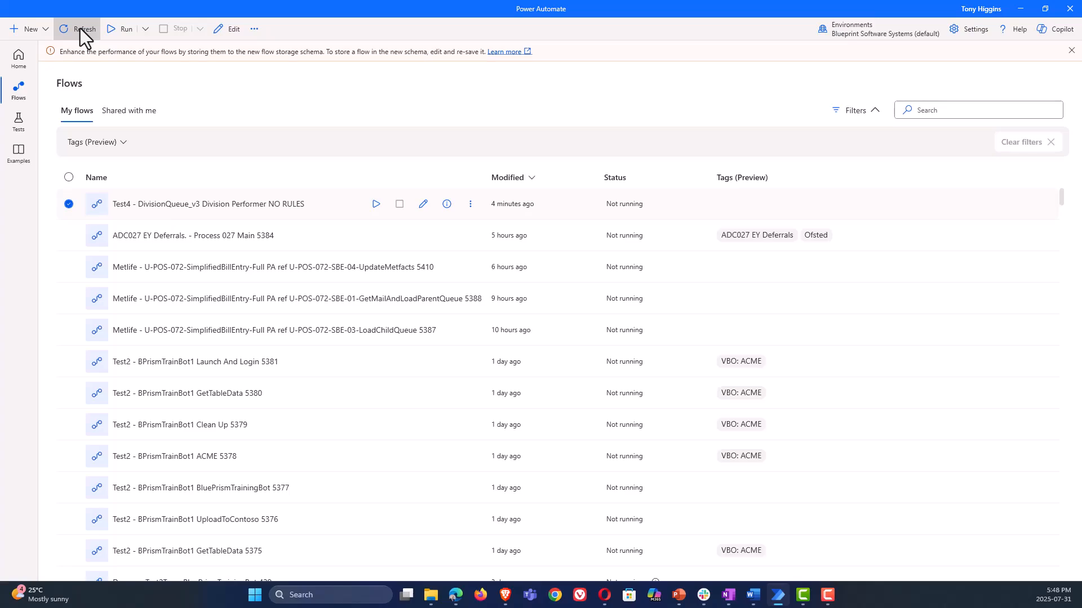
pyautogui.click(80, 28)
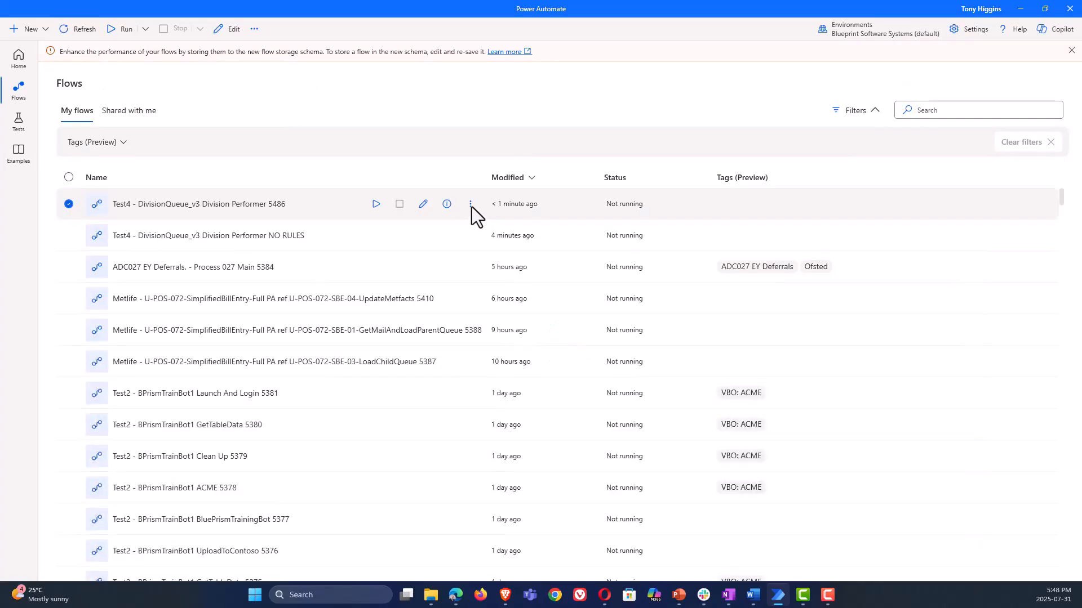
pyautogui.click(471, 206)
pyautogui.click(506, 288)
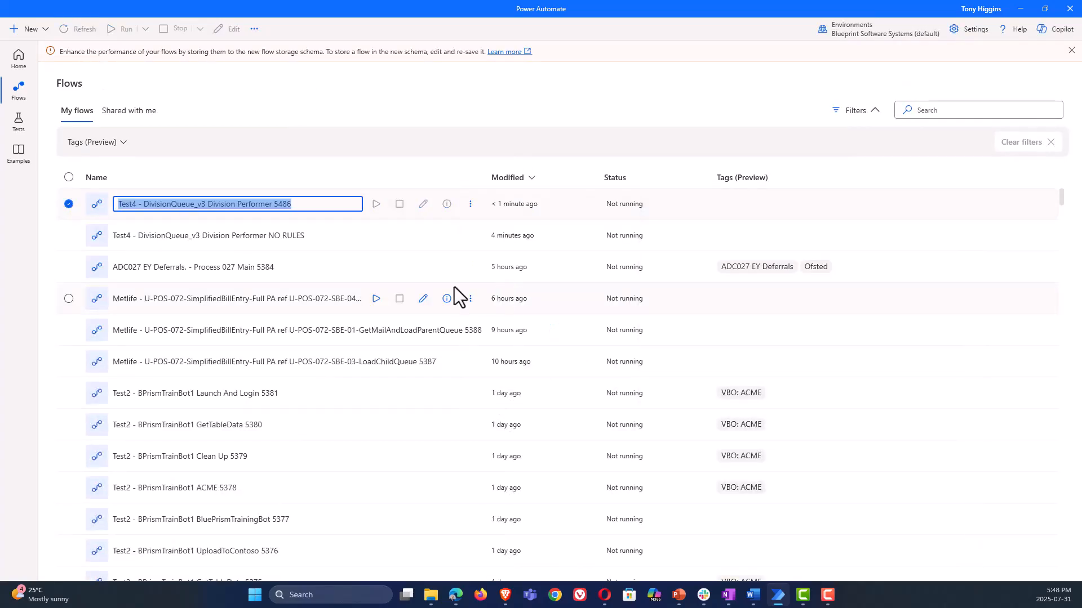
pyautogui.doubleClick(284, 204)
pyautogui.write('RULES')
pyautogui.press('Return')
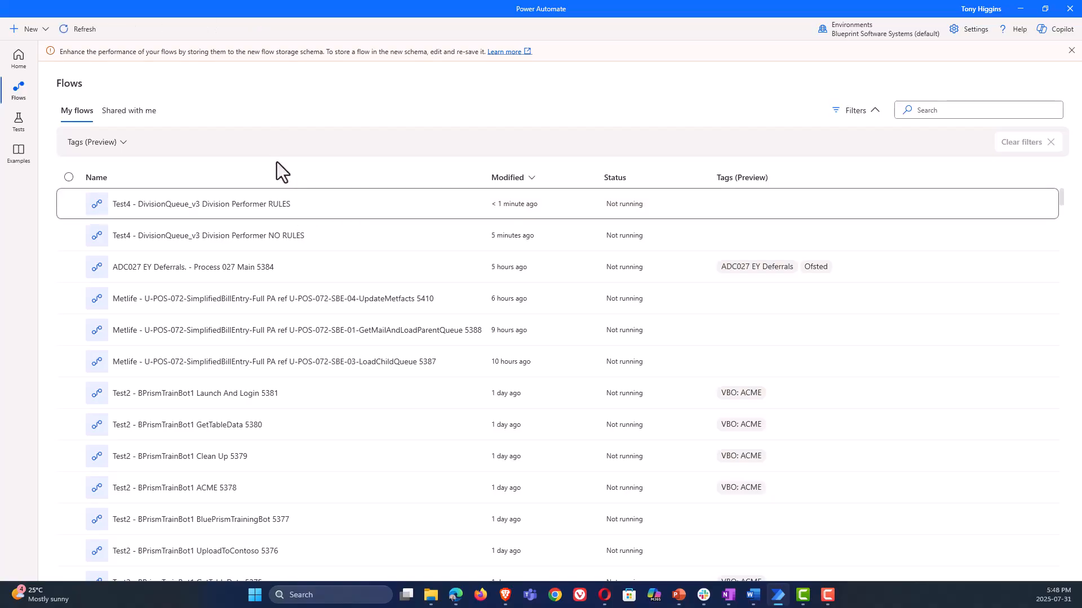
# Open the Test4 Division Performer RULES flow in the editor and close the Copilot pane to inspect its work queue actions
pyautogui.click(427, 206)
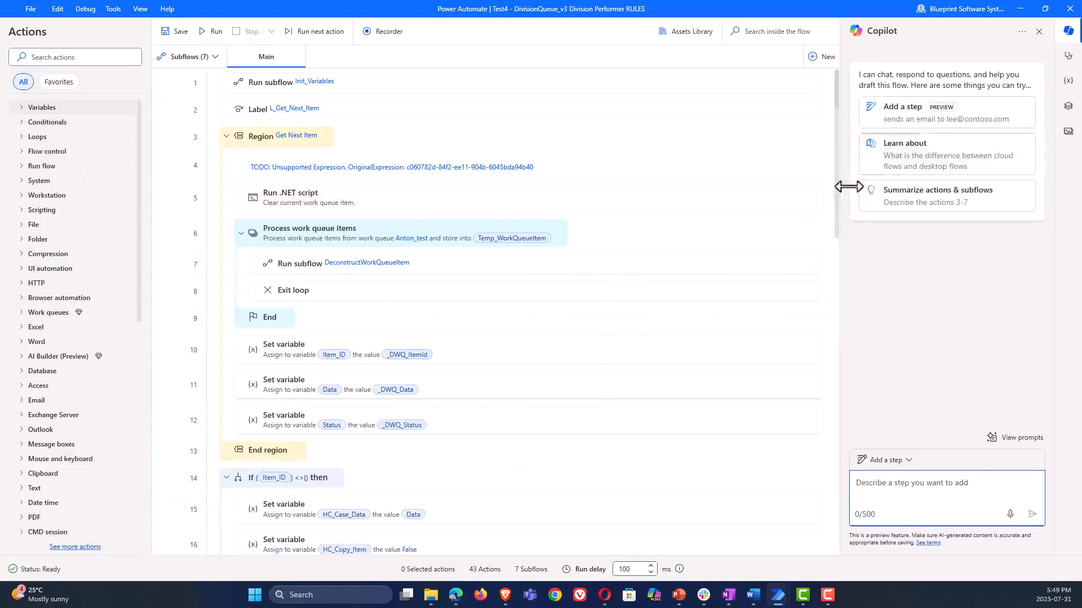
pyautogui.click(1038, 32)
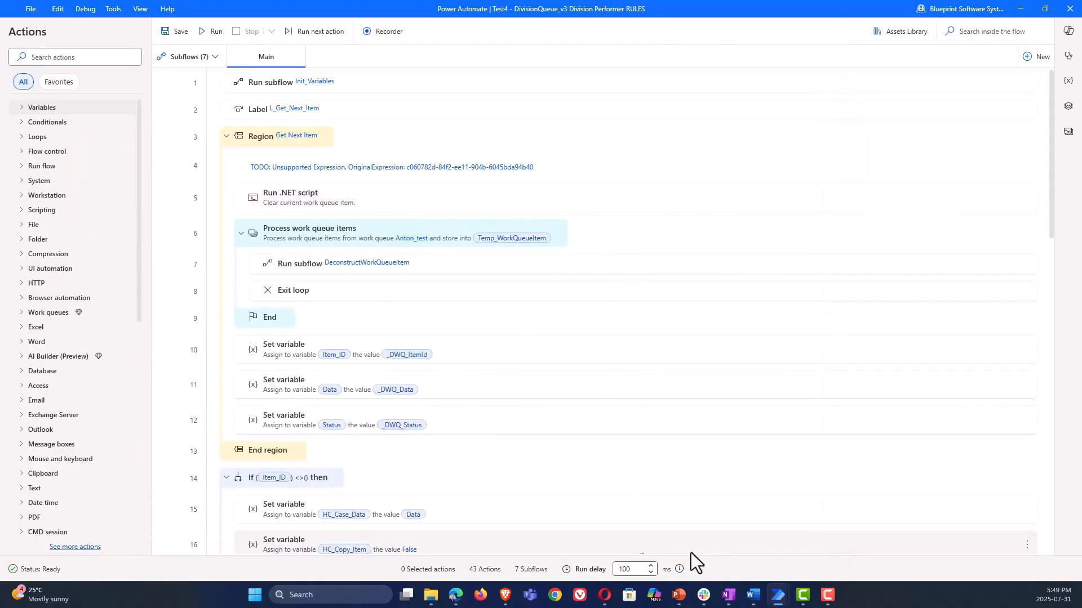